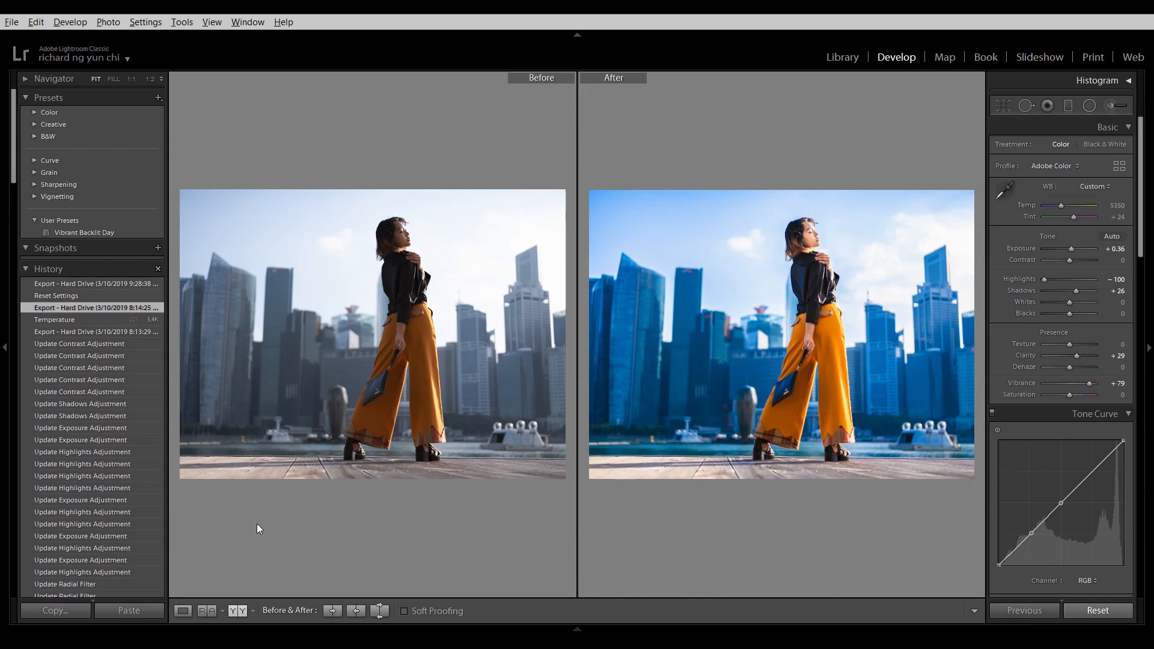
# Reset the photo's develop settings and switch from the before/after comparison to the single-photo view
pyautogui.click(1116, 616)
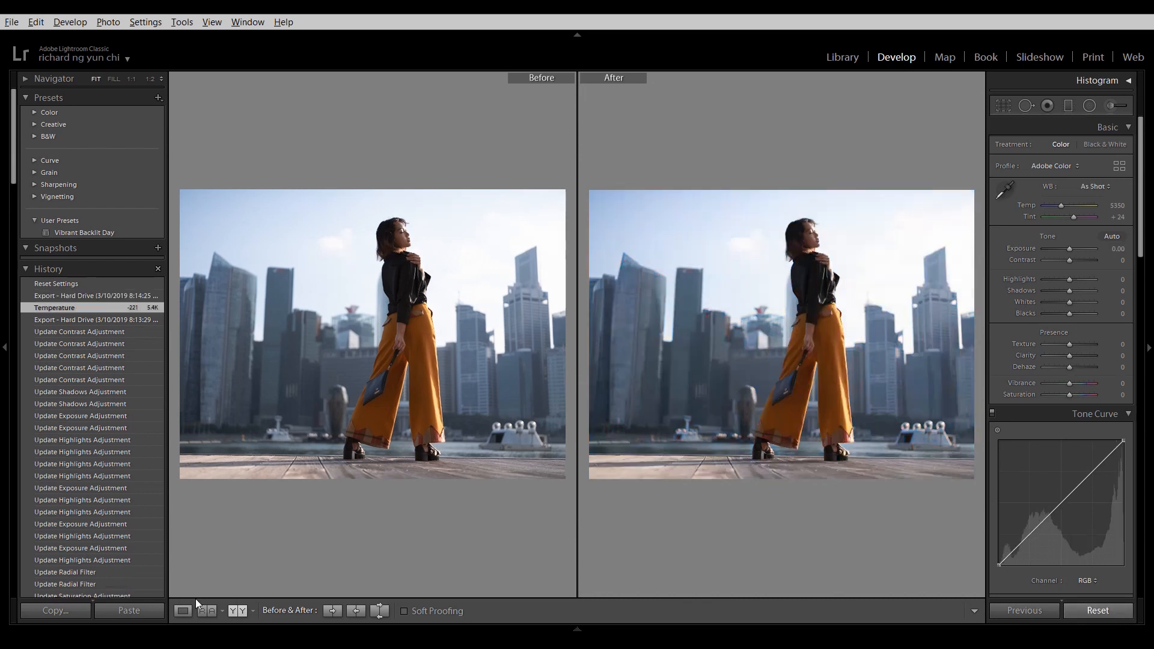
pyautogui.click(191, 612)
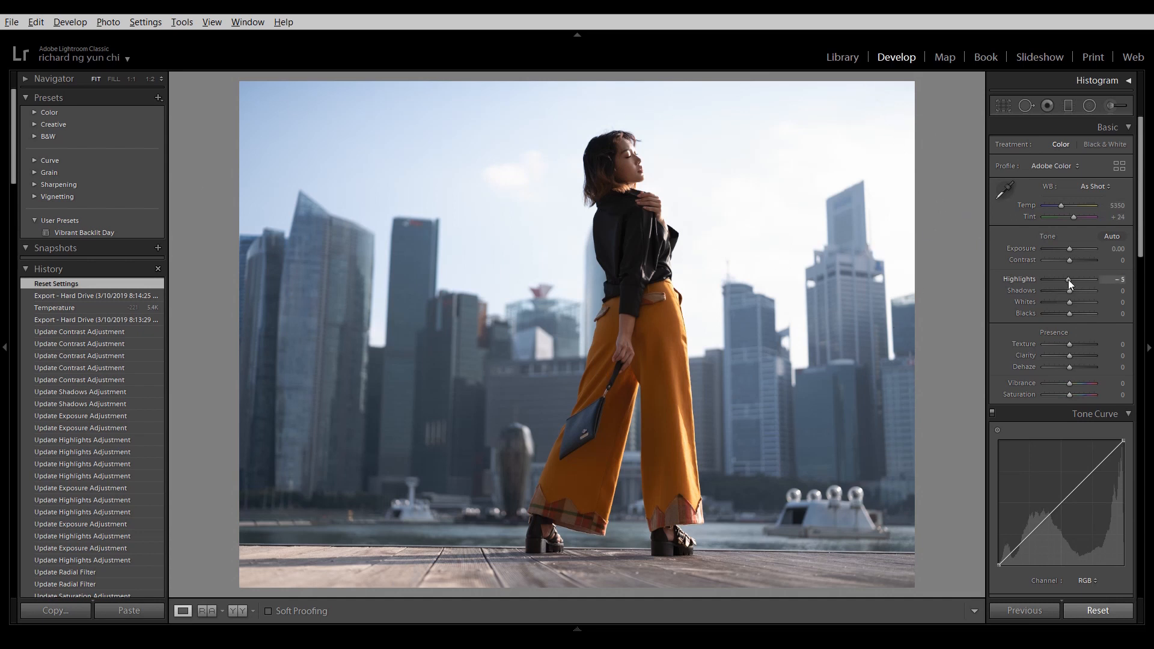
# Lower the photo's Highlights to -100 and raise its Shadows to +26
pyautogui.moveTo(1069, 280); pyautogui.dragTo(1029, 283)
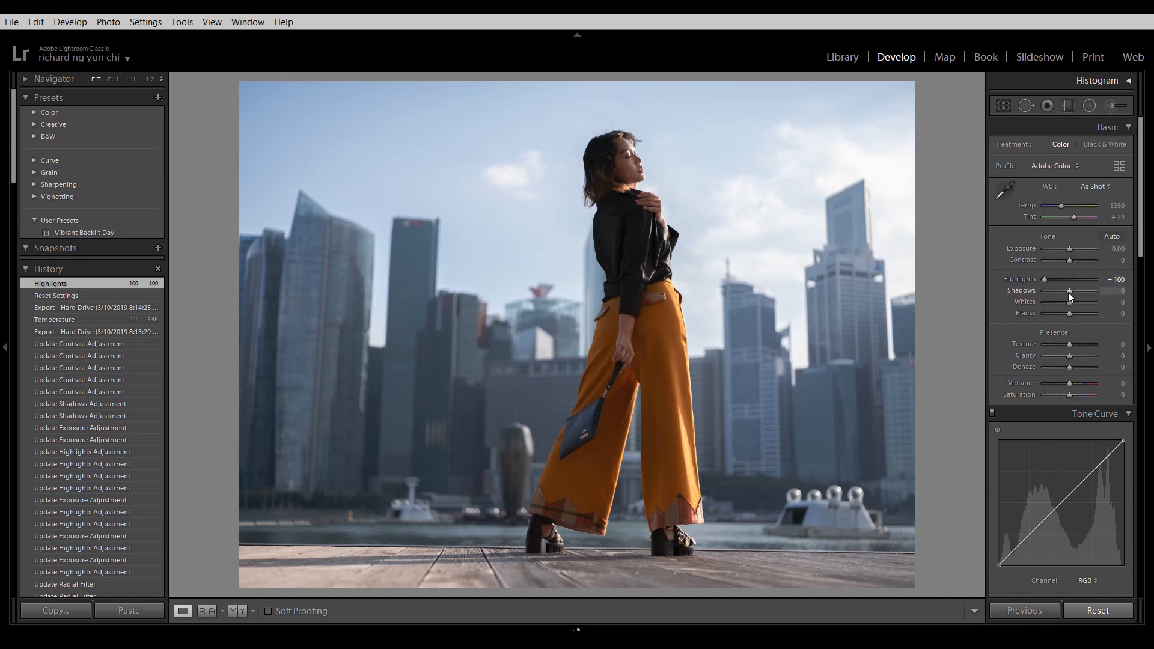
pyautogui.moveTo(1072, 292); pyautogui.dragTo(1075, 294)
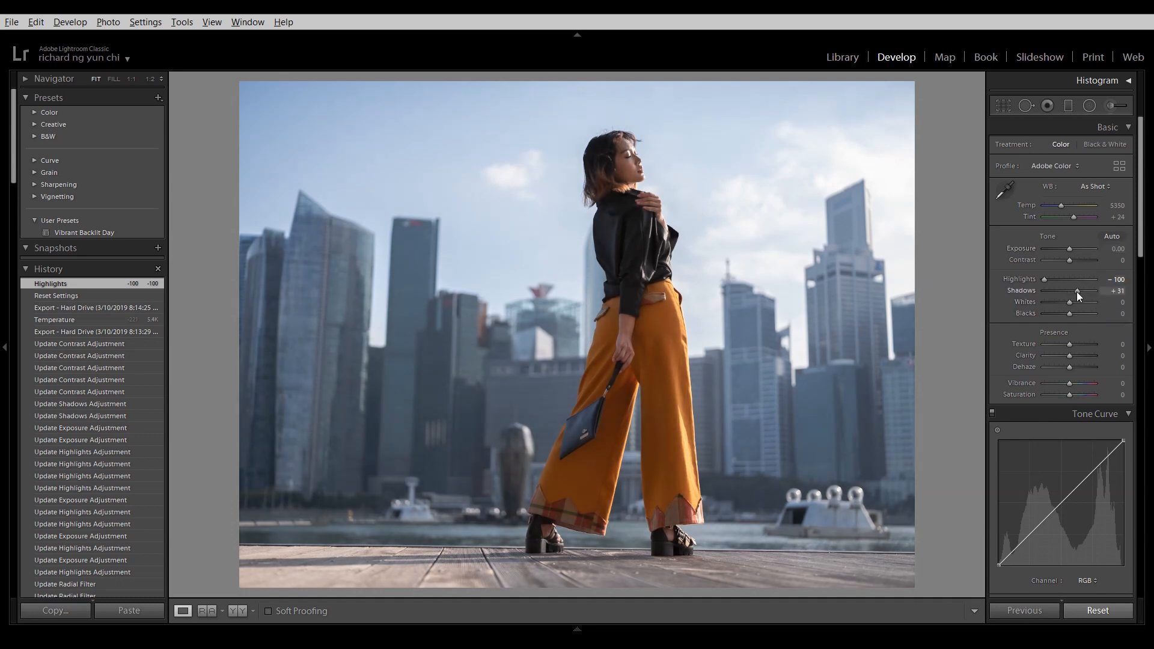
pyautogui.moveTo(1076, 291); pyautogui.dragTo(1095, 292)
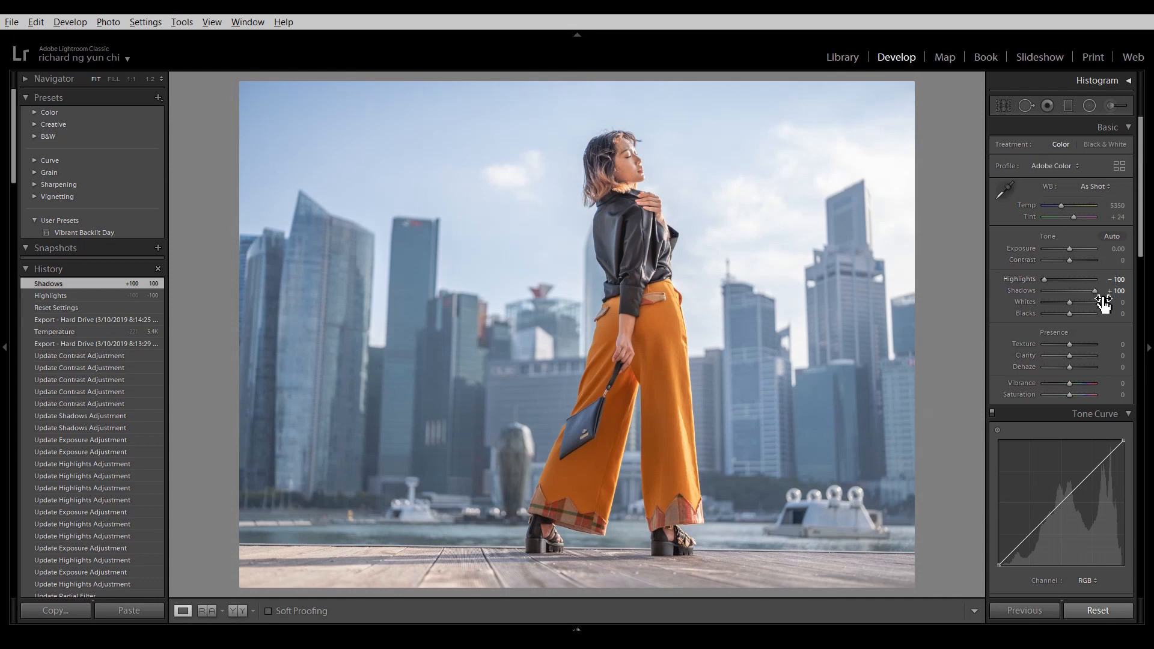
pyautogui.moveTo(1091, 291); pyautogui.dragTo(1077, 294)
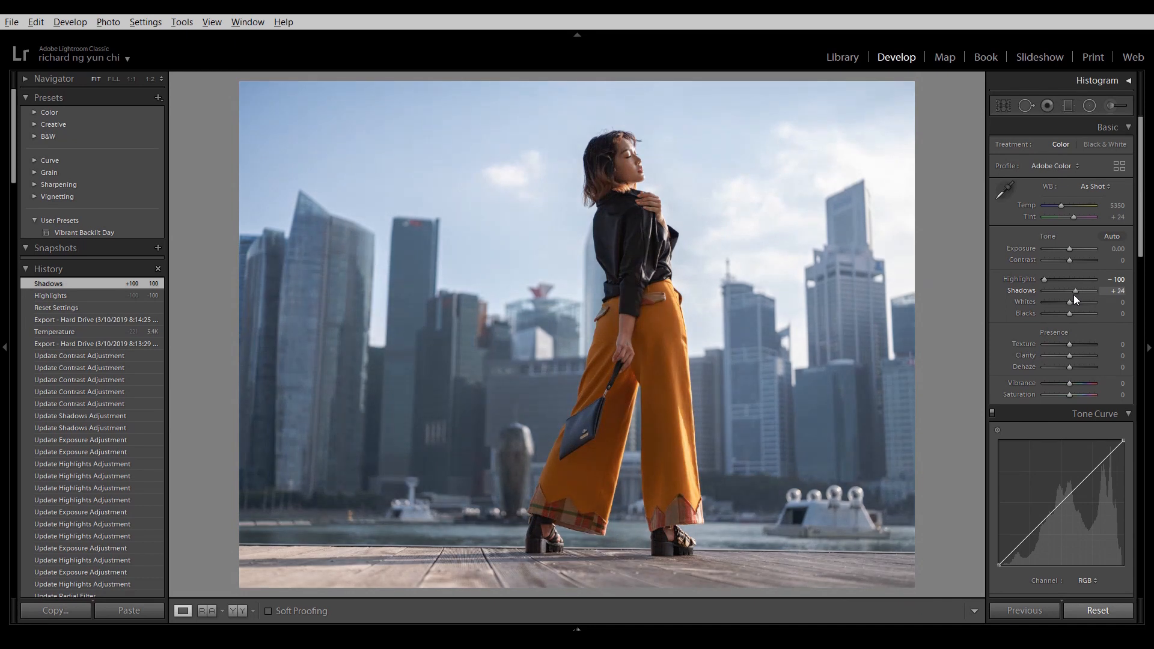
pyautogui.moveTo(1074, 295); pyautogui.dragTo(1073, 296)
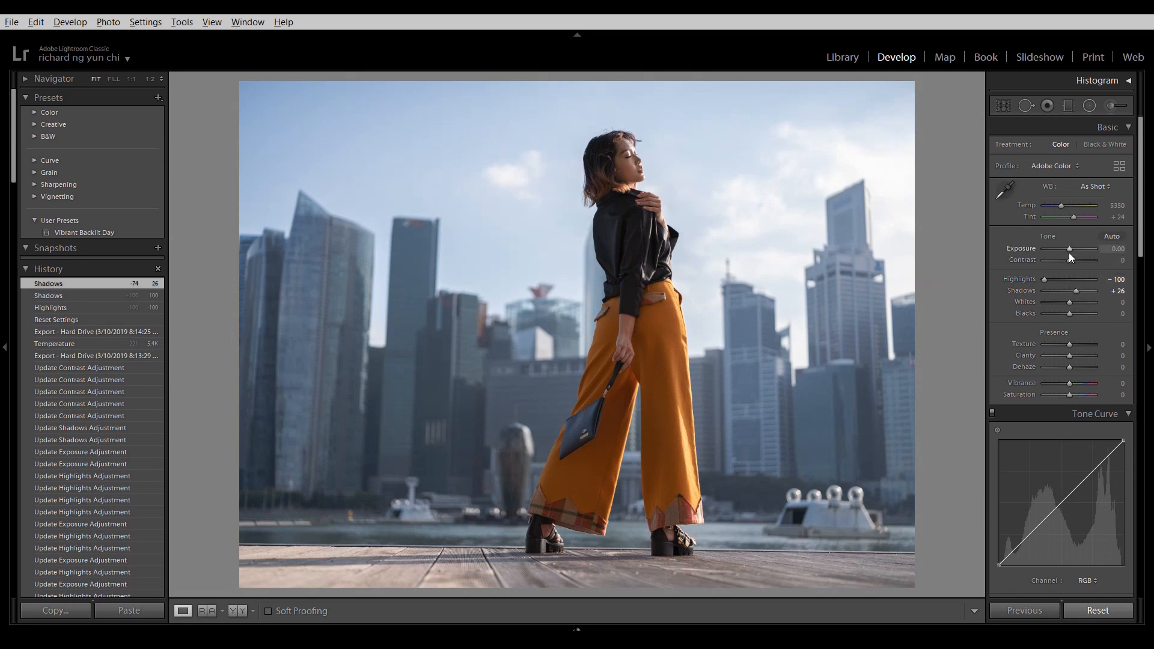
# Brighten the photo by setting Exposure to +0.36
pyautogui.moveTo(1069, 247); pyautogui.dragTo(1071, 248)
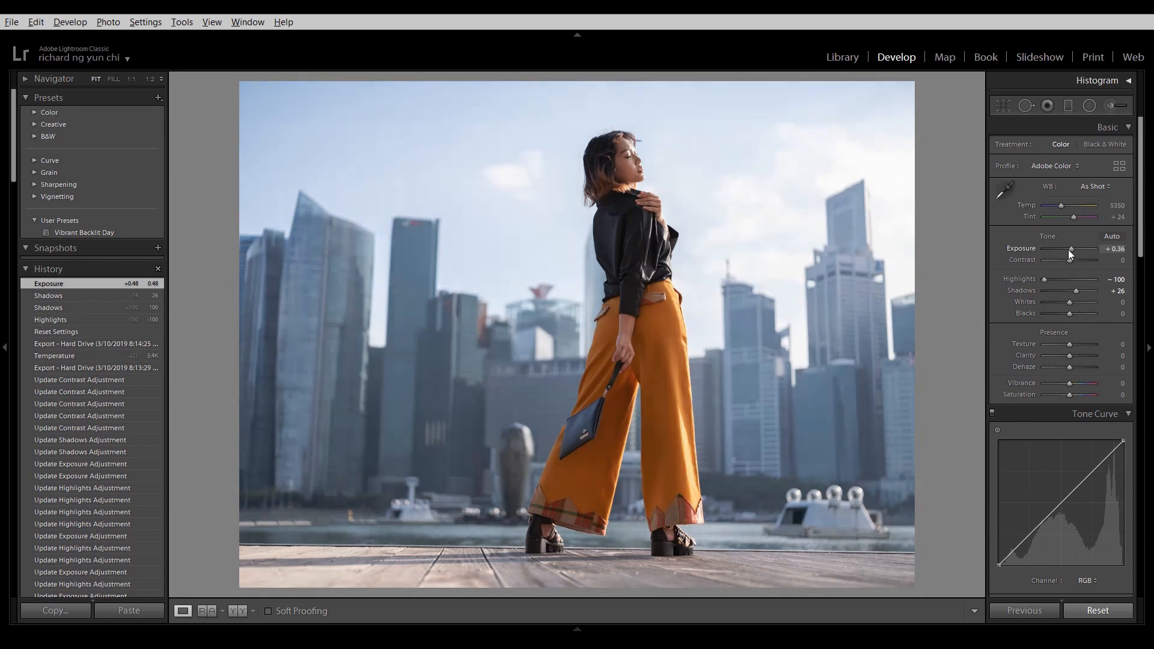
pyautogui.moveTo(1068, 250); pyautogui.dragTo(1069, 250)
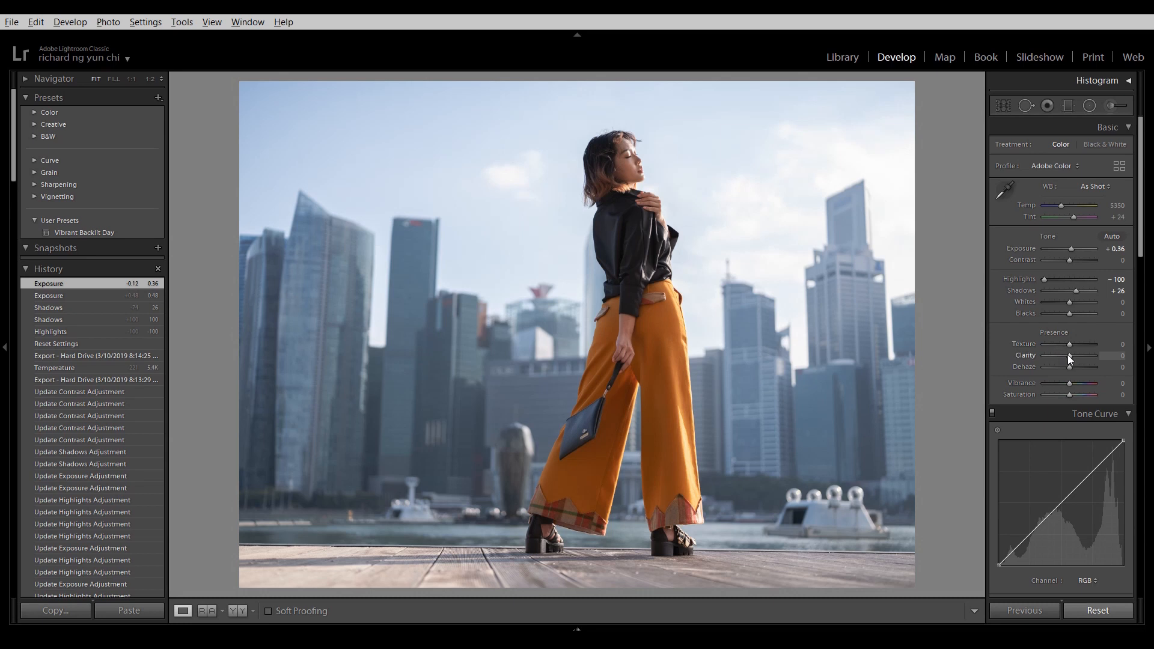
# Set Clarity to +29, comparing weaker and stronger amounts up close on the face, jacket and trousers
pyautogui.moveTo(1073, 355)
pyautogui.mouseDown()
pyautogui.moveTo(1021, 358)
pyautogui.moveTo(1069, 354)
pyautogui.mouseUp()
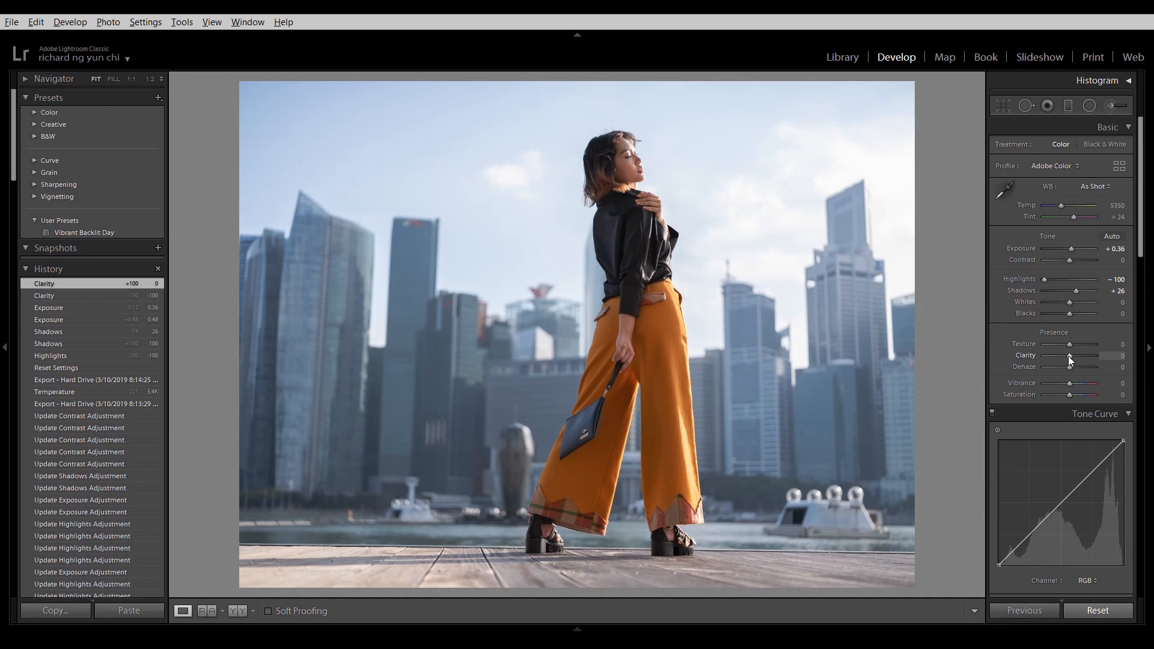
pyautogui.moveTo(1074, 357); pyautogui.dragTo(1075, 355)
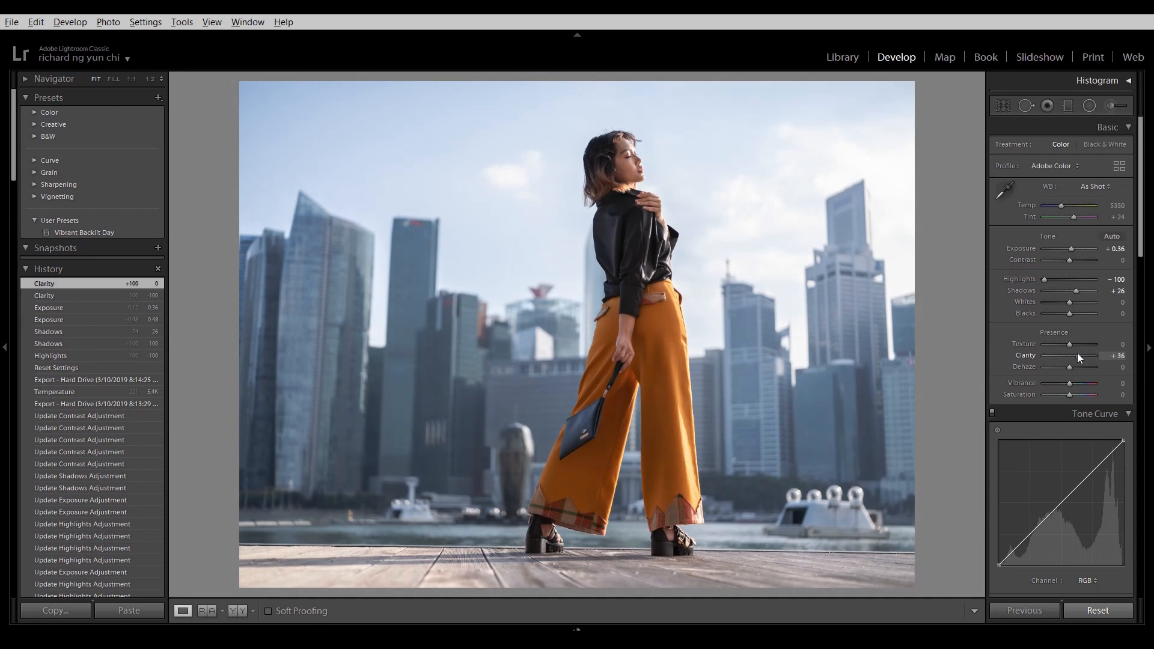
pyautogui.click(690, 246)
pyautogui.moveTo(546, 155); pyautogui.dragTo(623, 171)
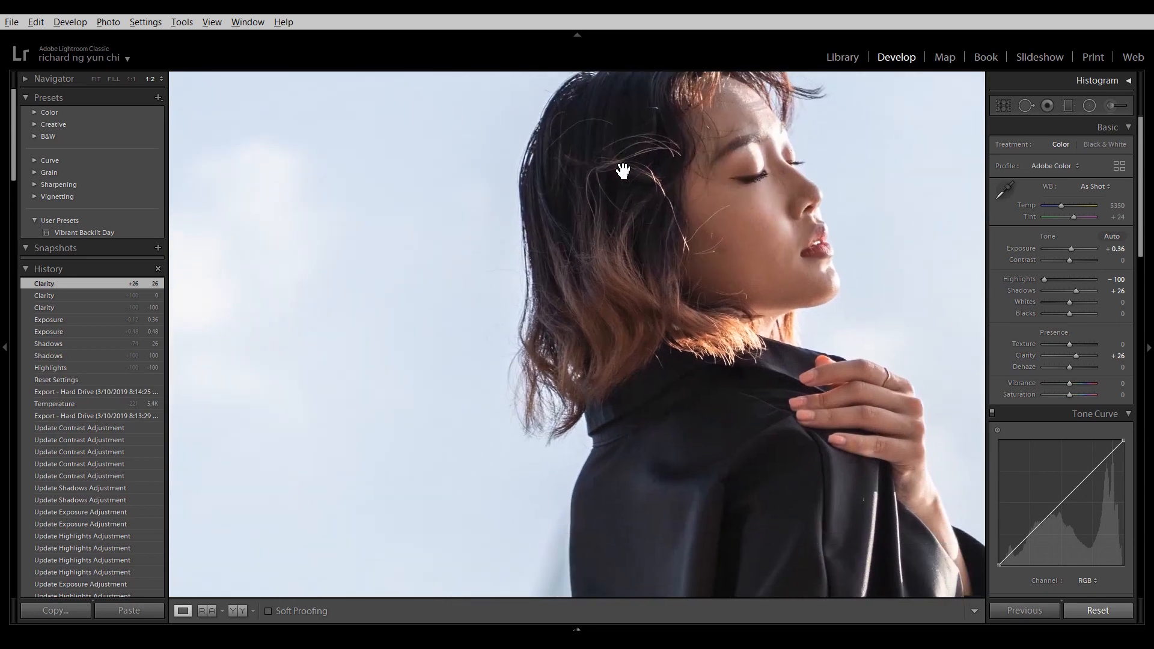
pyautogui.moveTo(1072, 356); pyautogui.dragTo(1077, 356)
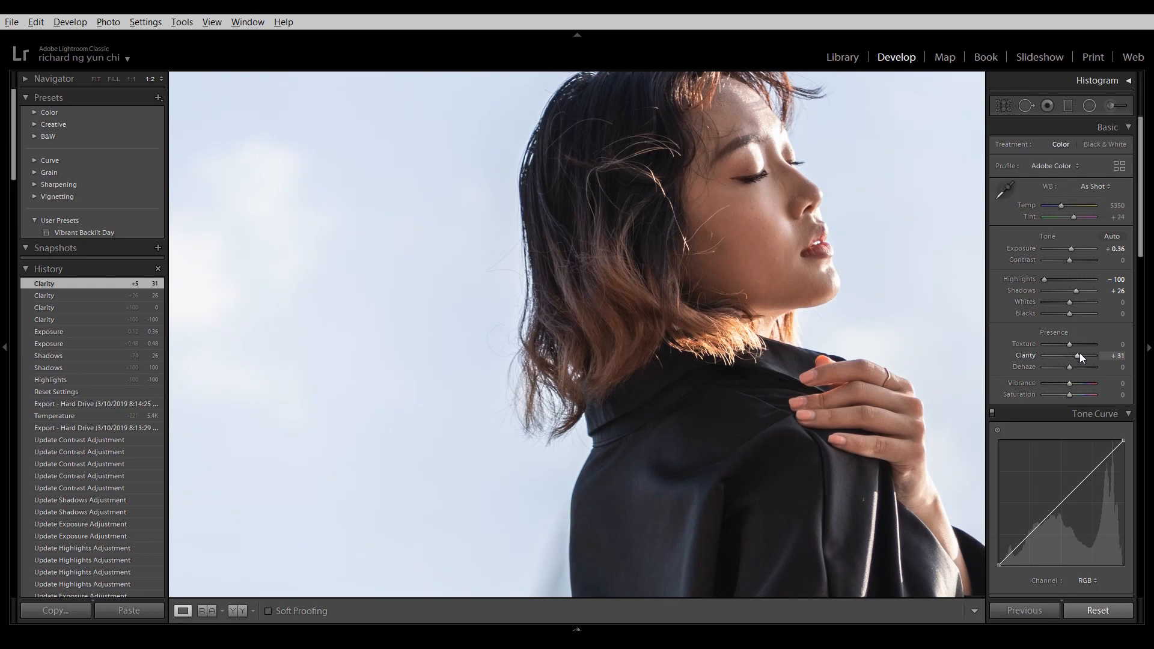
pyautogui.moveTo(742, 471); pyautogui.dragTo(640, 336)
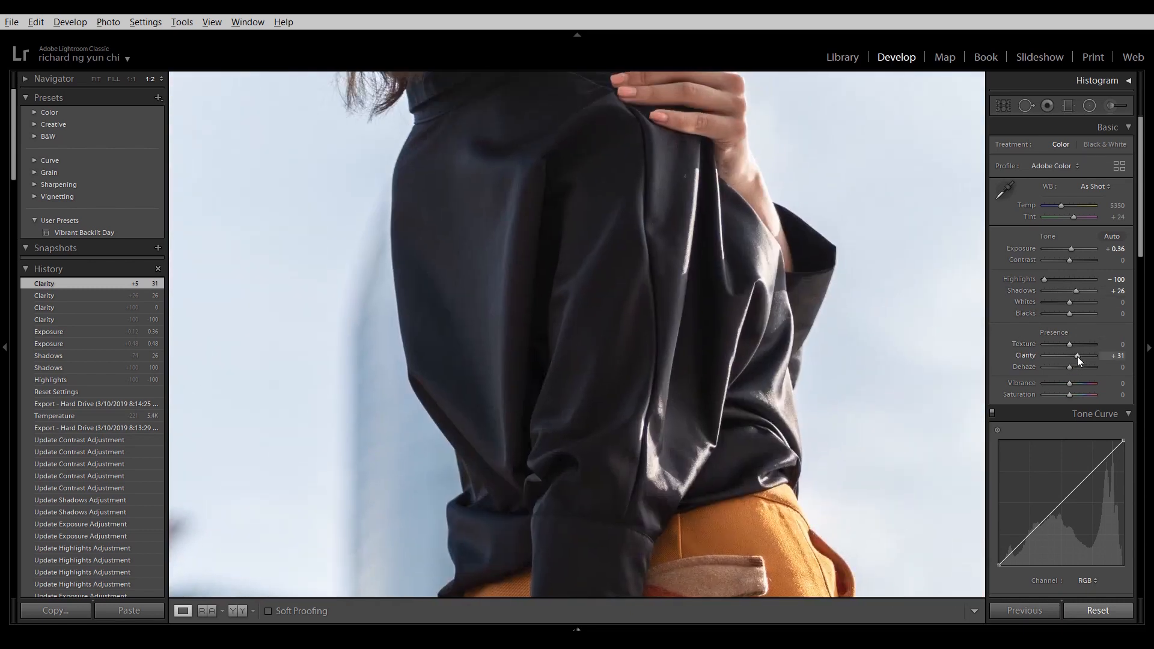
pyautogui.moveTo(1074, 355); pyautogui.dragTo(1082, 356)
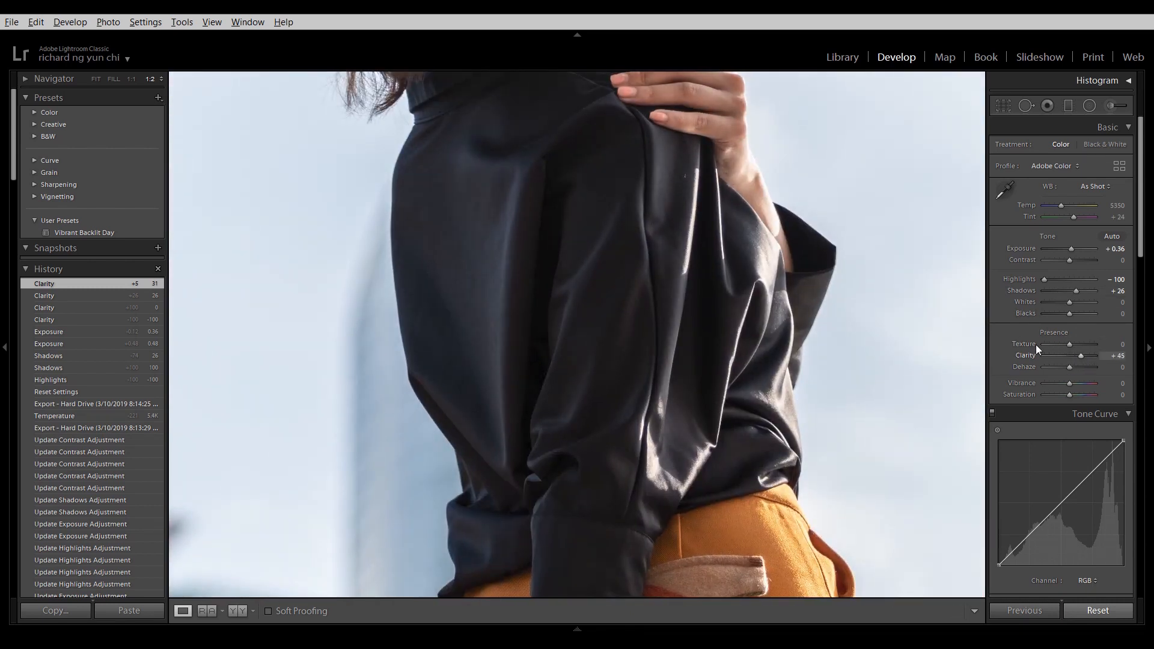
pyautogui.moveTo(935, 407); pyautogui.dragTo(799, 124)
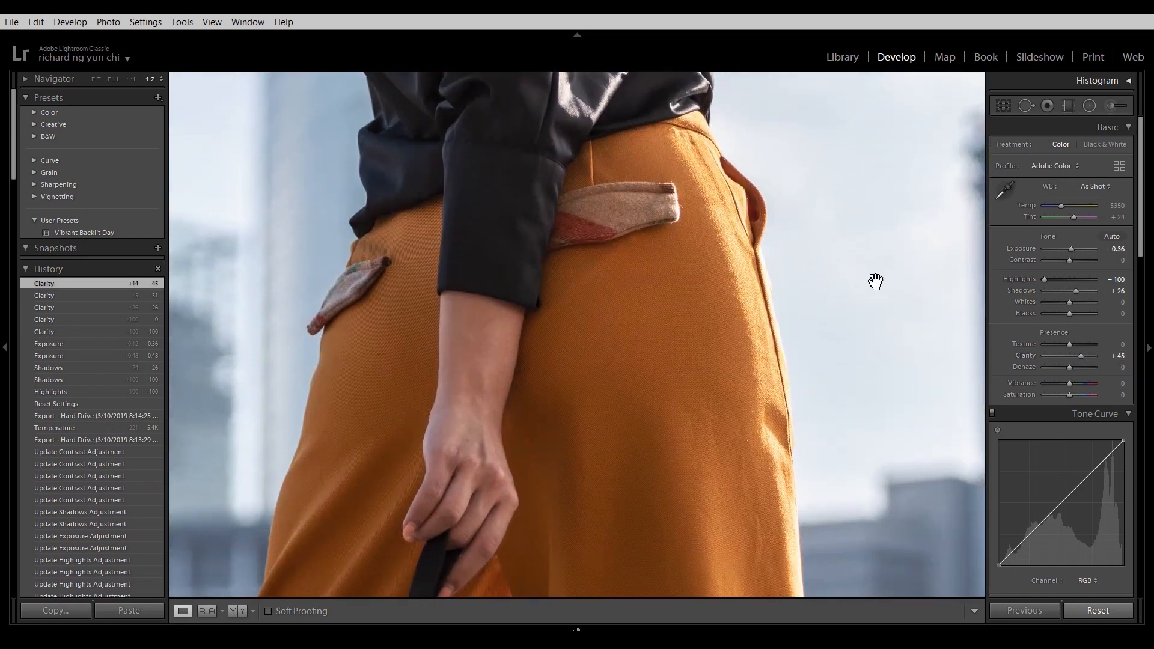
pyautogui.moveTo(1073, 355); pyautogui.dragTo(1084, 356)
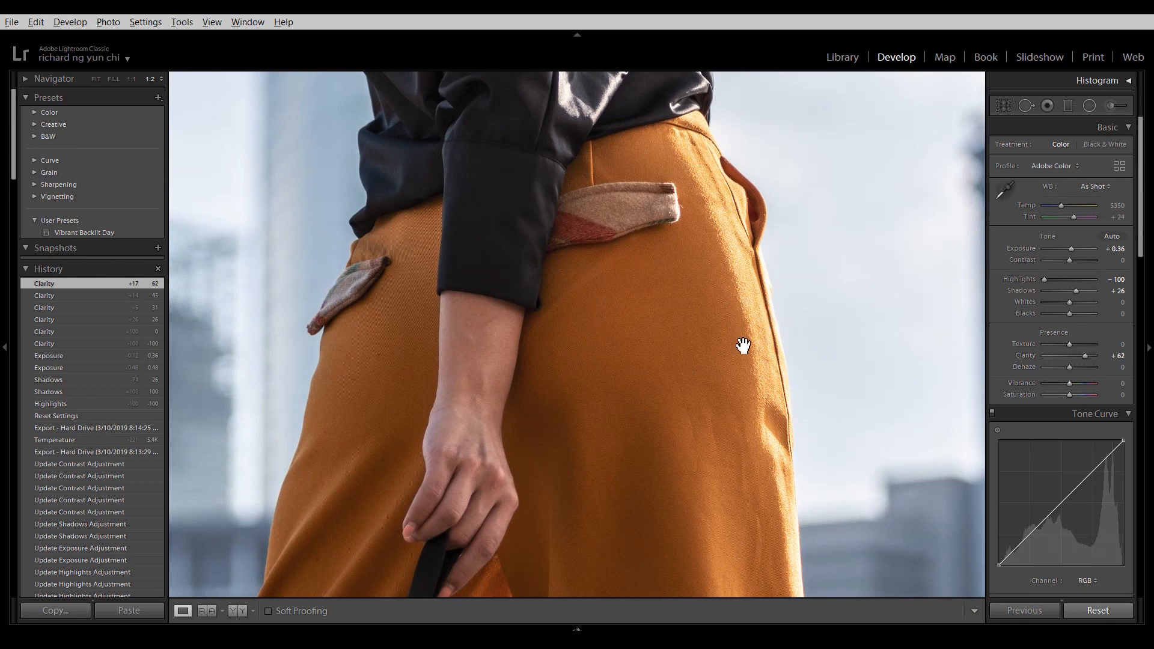
pyautogui.moveTo(1083, 356); pyautogui.dragTo(1081, 359)
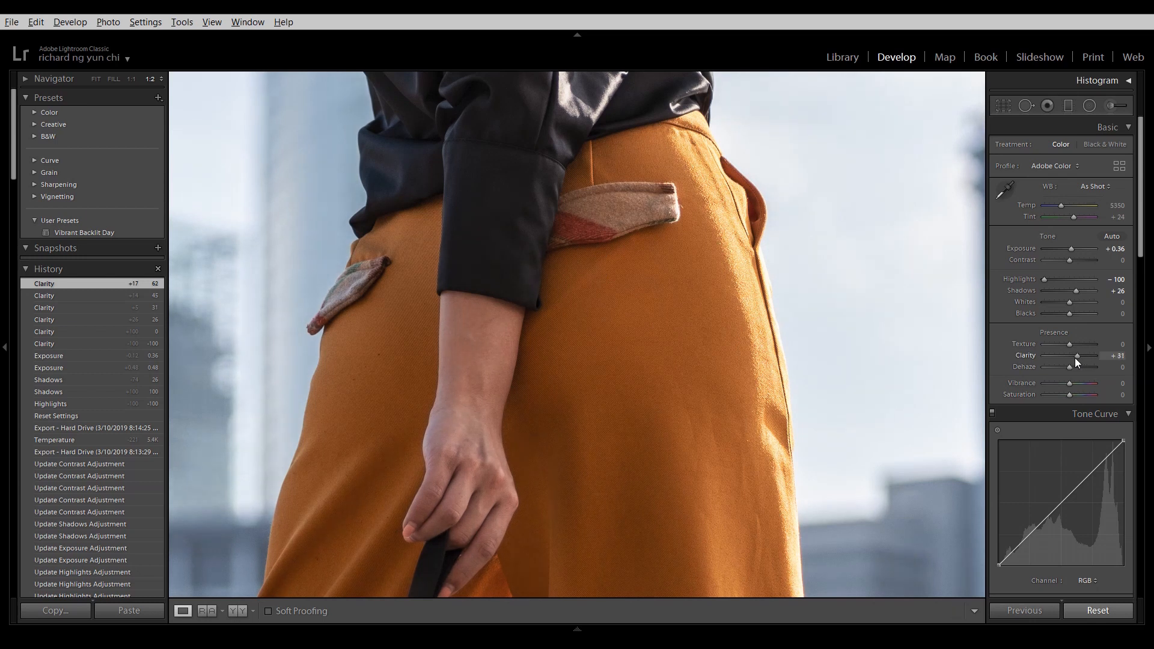
pyautogui.click(792, 304)
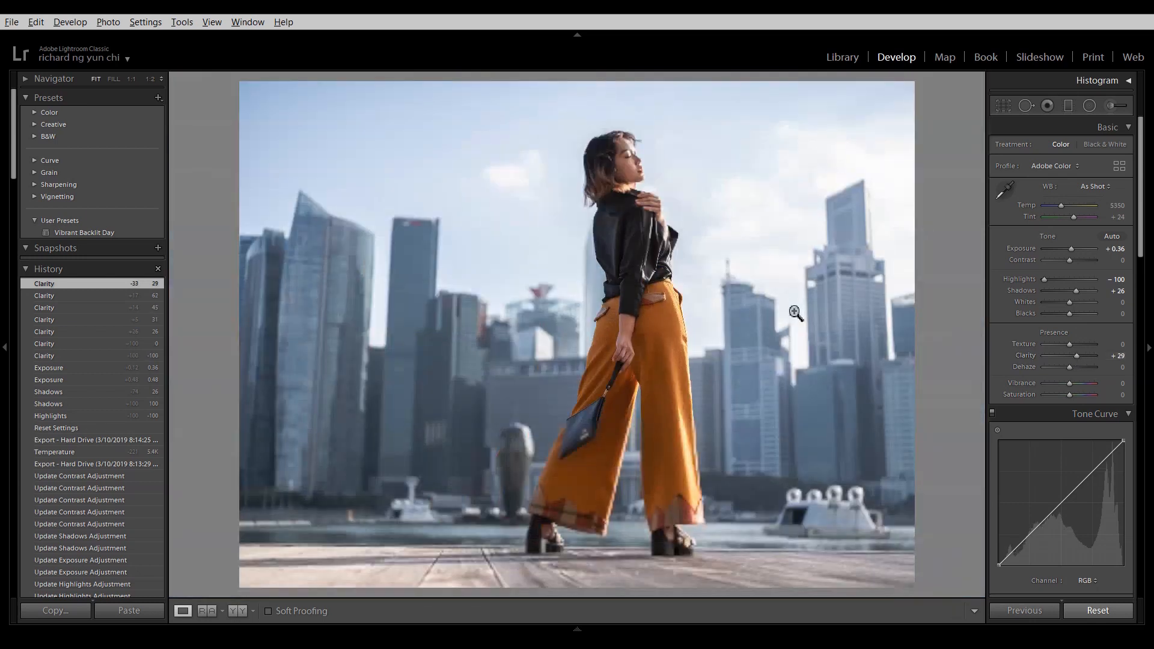
pyautogui.moveTo(1077, 356)
pyautogui.mouseDown()
pyautogui.moveTo(1064, 356)
pyautogui.moveTo(1081, 356)
pyautogui.mouseUp()
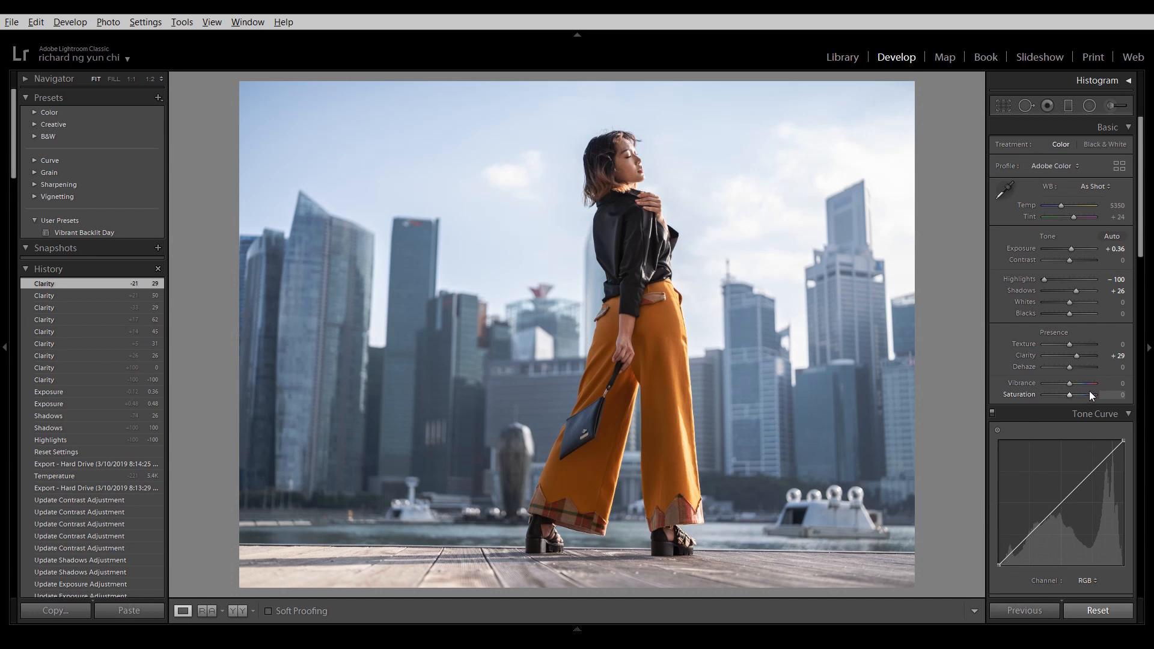
# Boost the photo's muted colours by setting Vibrance to +79
pyautogui.moveTo(1074, 386); pyautogui.dragTo(1080, 384)
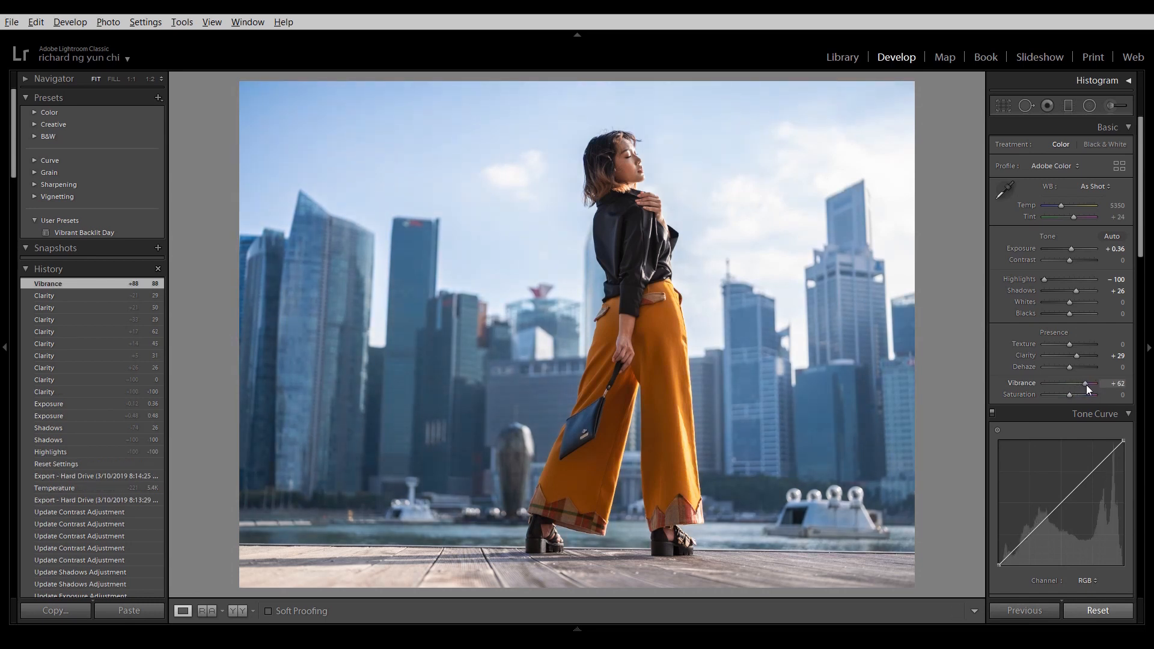
pyautogui.moveTo(1088, 385); pyautogui.dragTo(1088, 385)
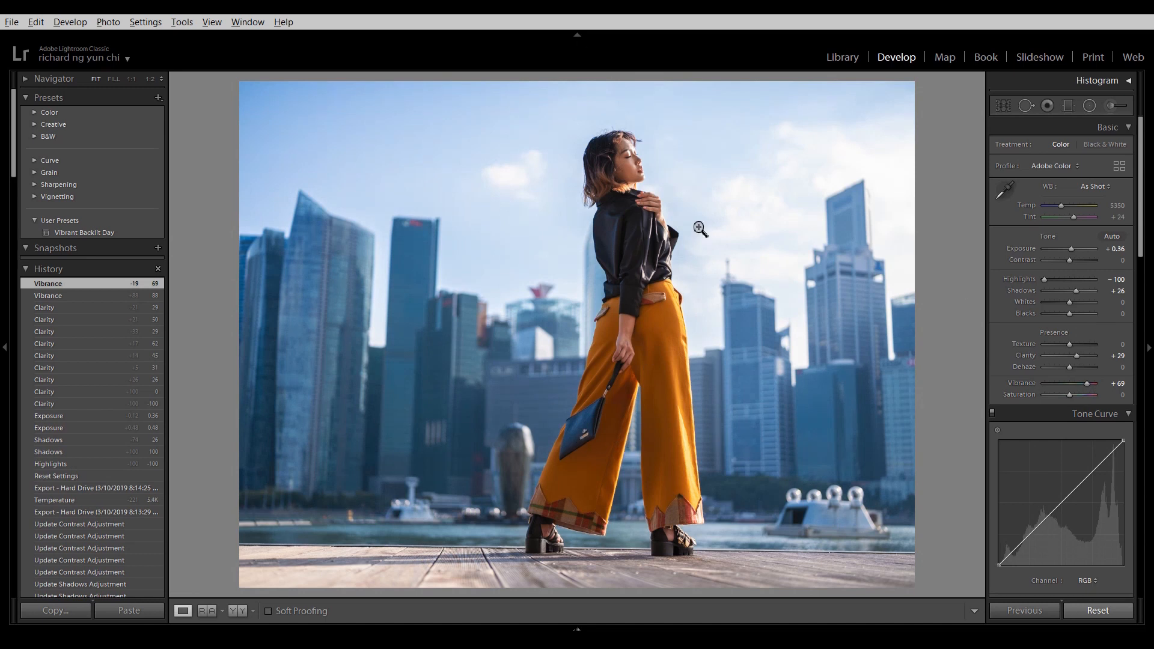
pyautogui.moveTo(1085, 385); pyautogui.dragTo(1086, 384)
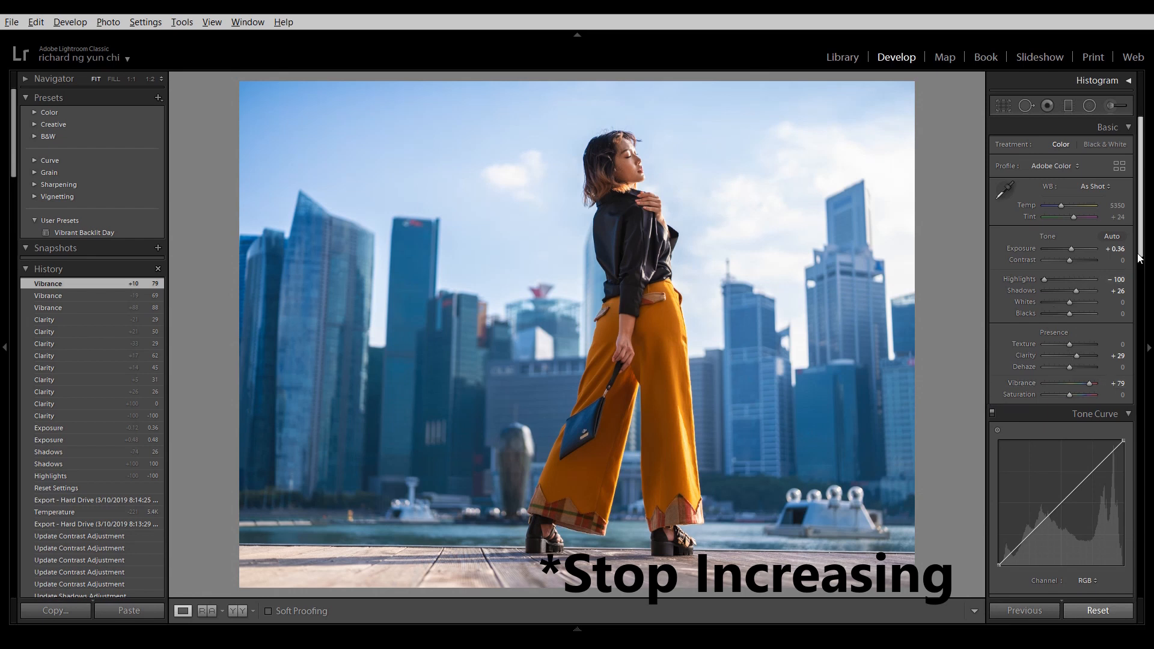
# Anchor the midpoint of the RGB tone curve and pull a shadow point slightly below the diagonal
pyautogui.scroll(-1, 1143, 245)
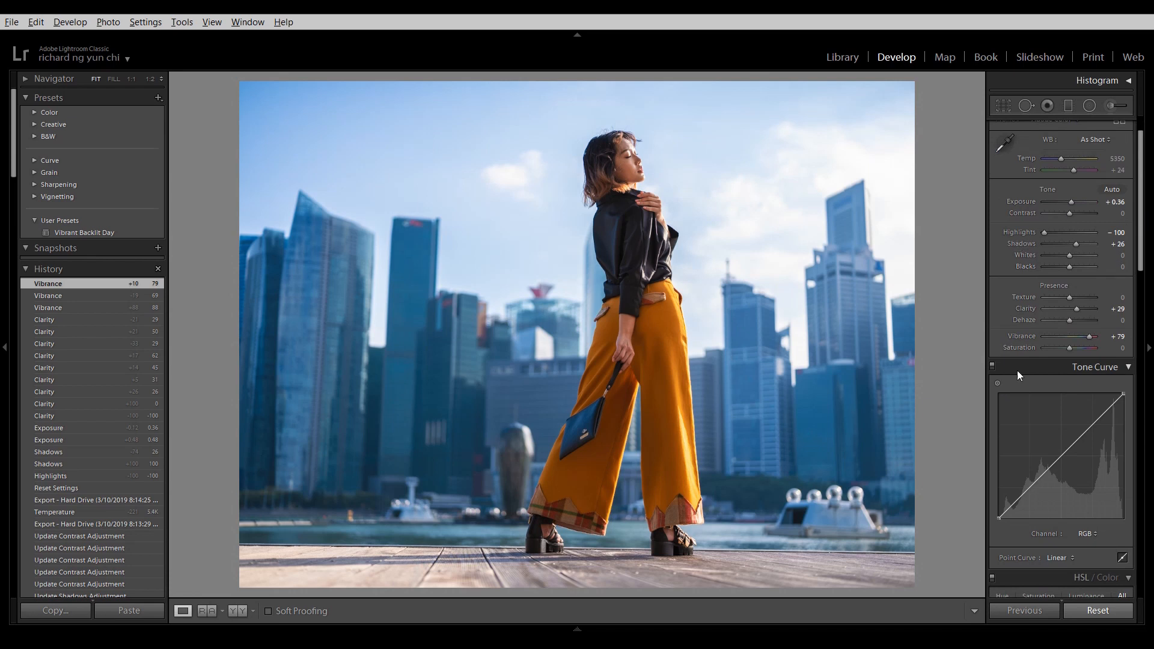
pyautogui.scroll(-3, 1148, 199)
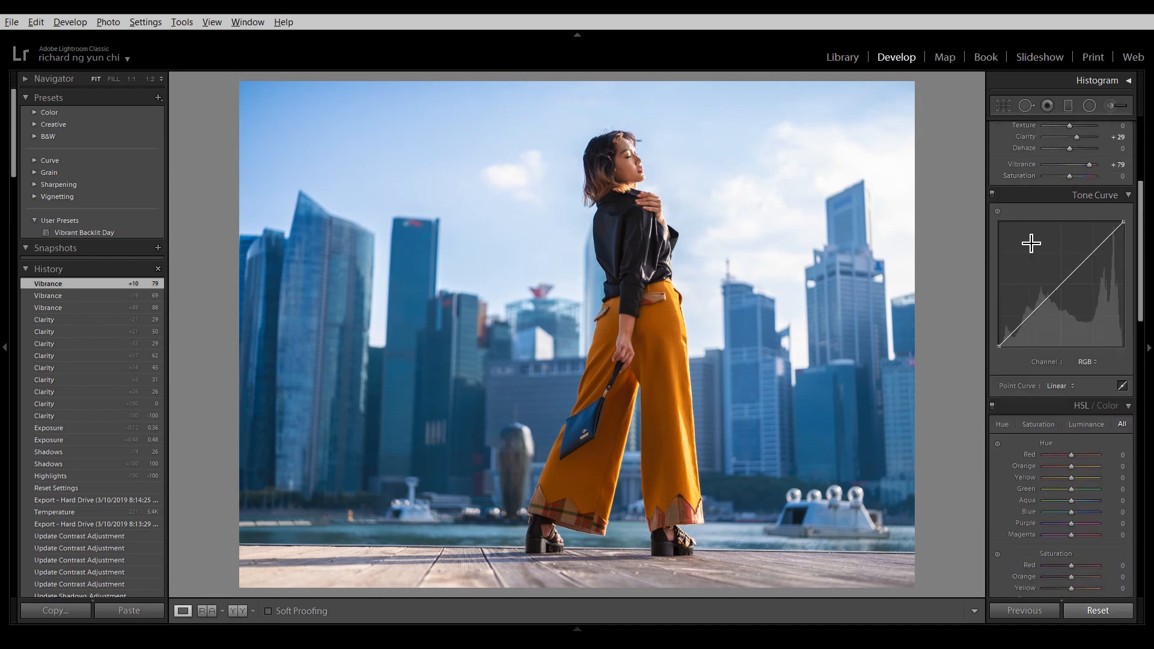
pyautogui.click(1062, 287)
pyautogui.moveTo(1062, 286); pyautogui.dragTo(1060, 284)
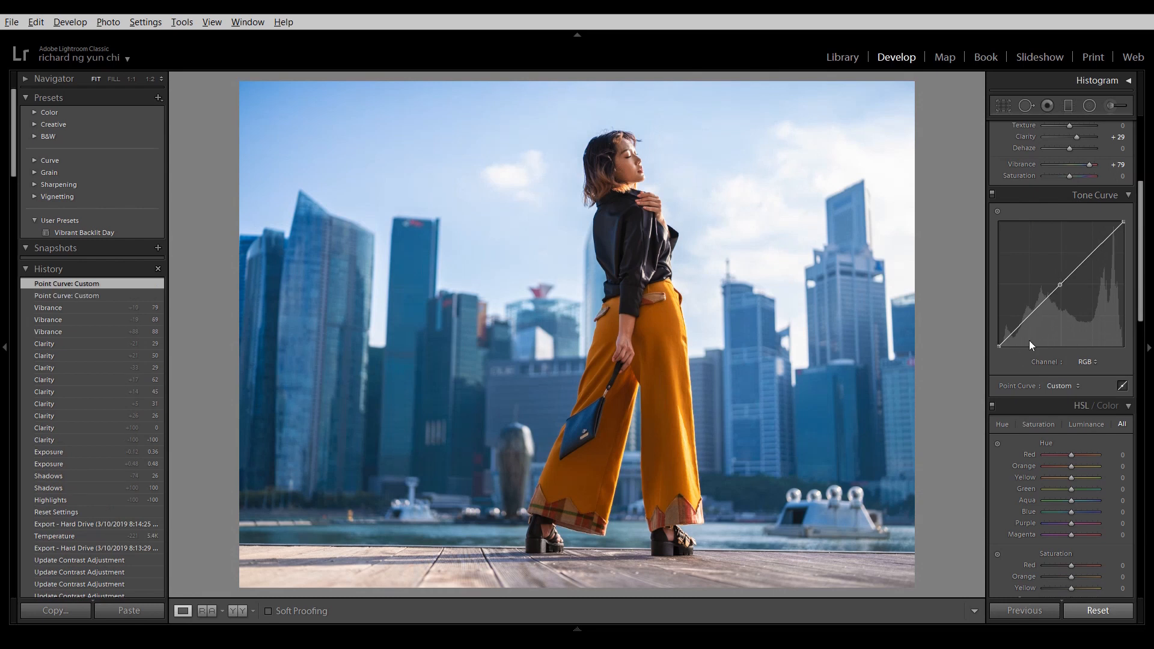
pyautogui.click(1059, 284)
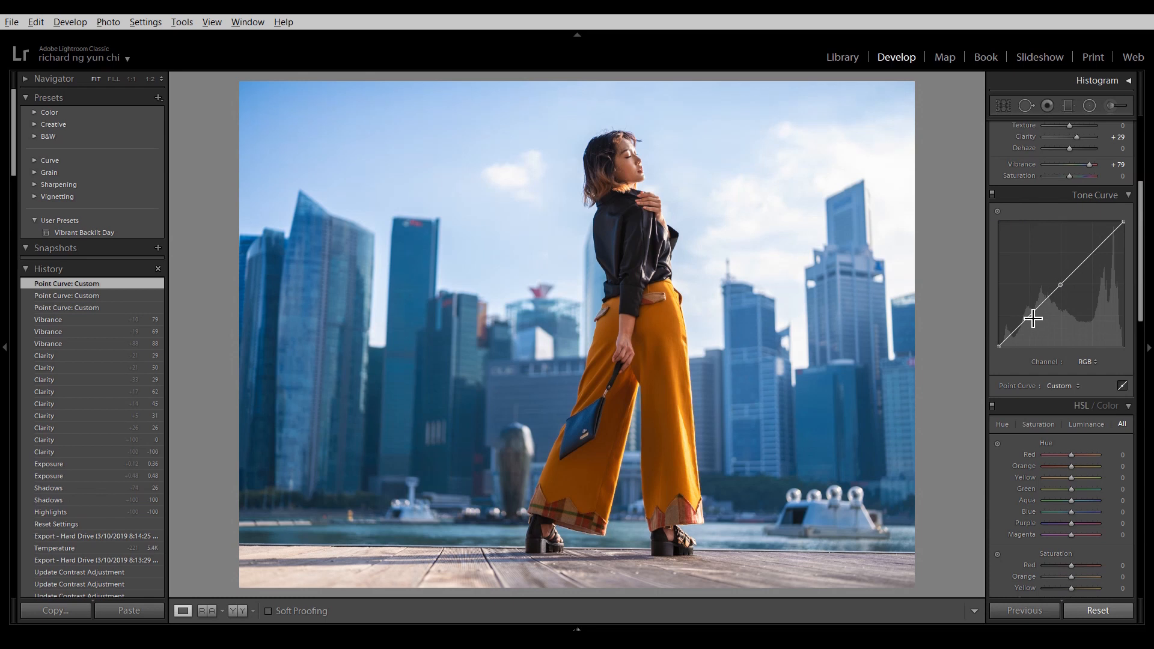
pyautogui.moveTo(1034, 314); pyautogui.dragTo(1033, 315)
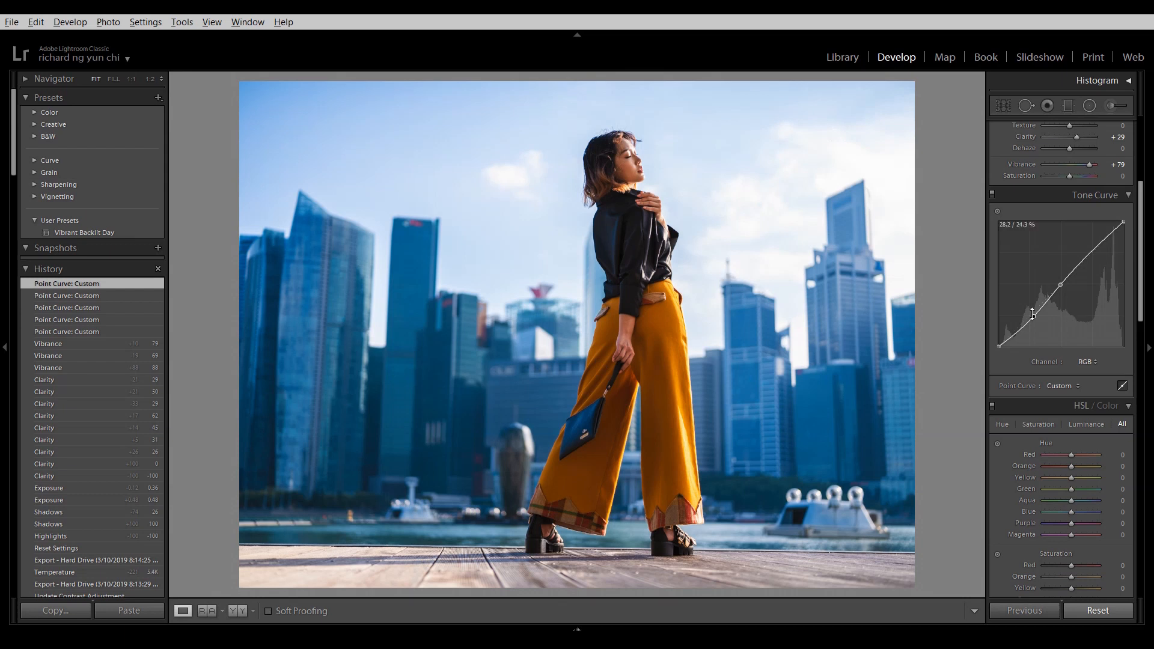
pyautogui.moveTo(1033, 316); pyautogui.dragTo(1031, 317)
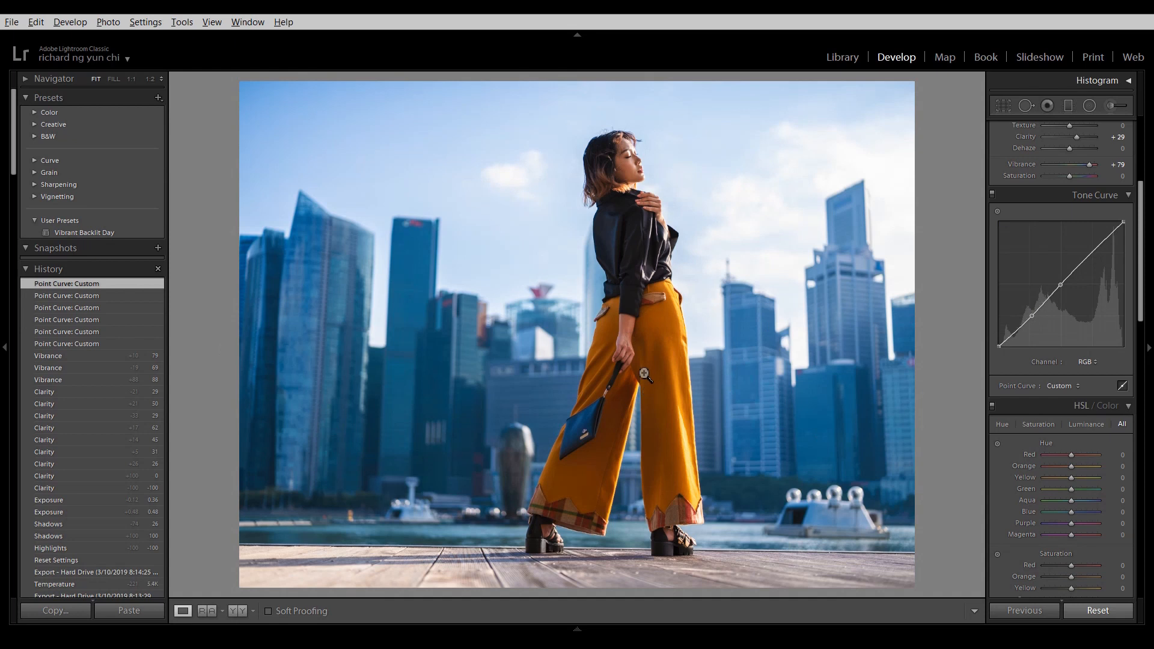
# Try shifting the red hue in the HSL adjustments while viewing the woman's face up close
pyautogui.scroll(-1, 1144, 269)
pyautogui.moveTo(1143, 268); pyautogui.dragTo(1135, 314)
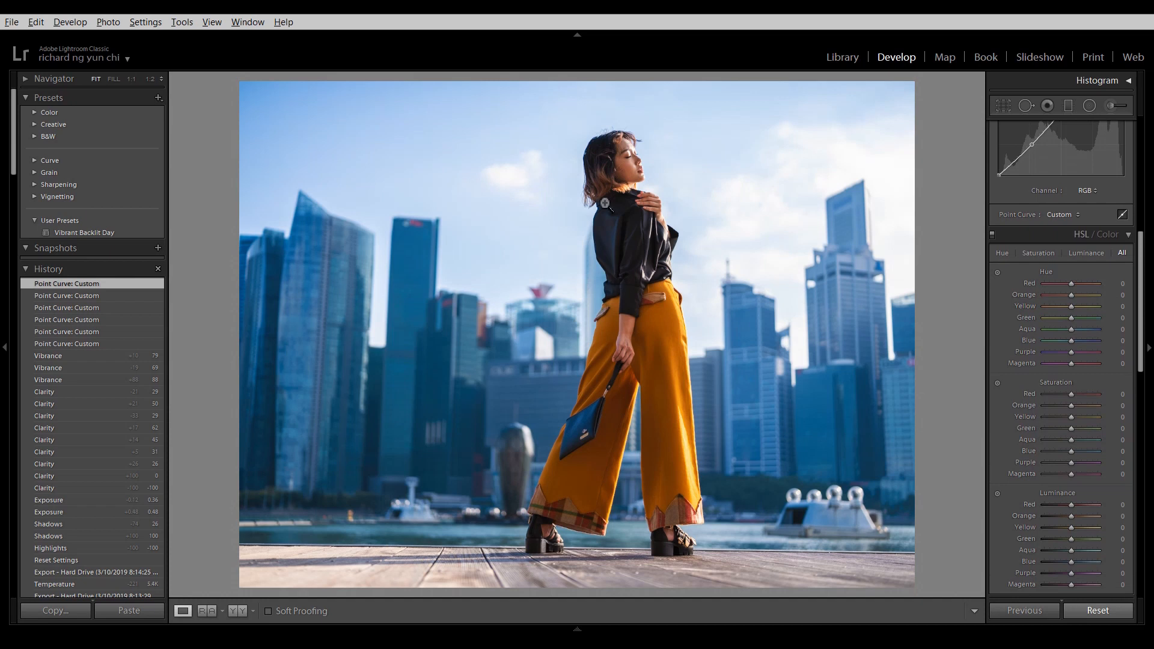
pyautogui.click(670, 149)
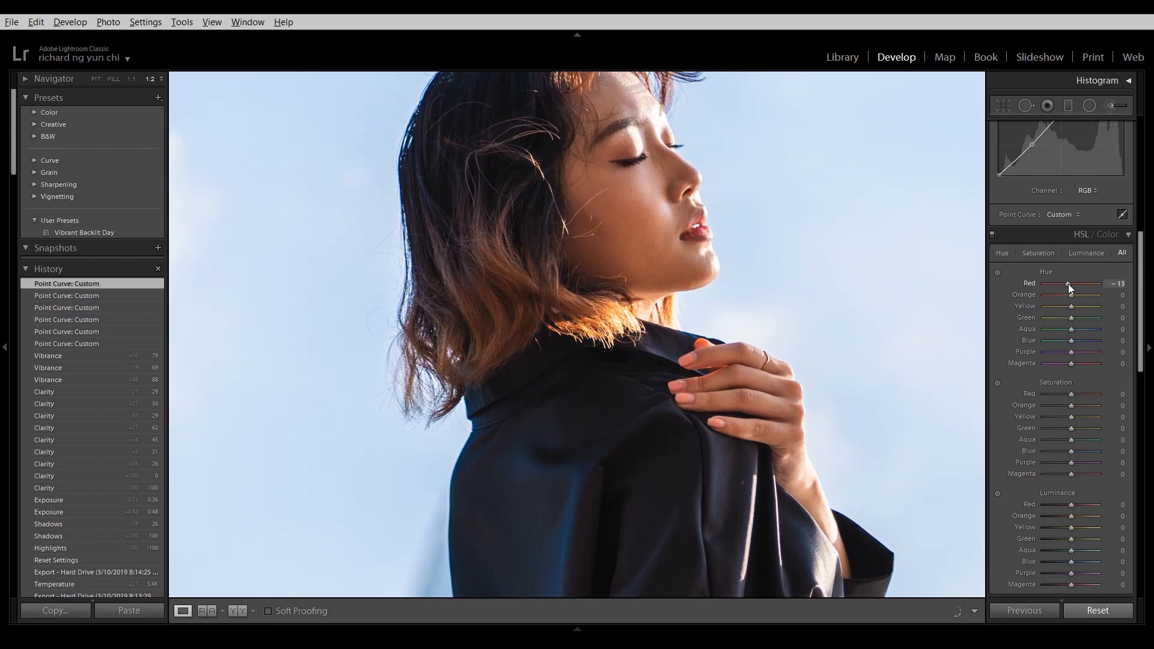
pyautogui.moveTo(1080, 284); pyautogui.dragTo(1074, 289)
# Set the zoom to 1:3 and examine the woman's face, hand and jacket
pyautogui.moveTo(893, 262); pyautogui.dragTo(791, 56)
pyautogui.moveTo(718, 481); pyautogui.dragTo(740, 316)
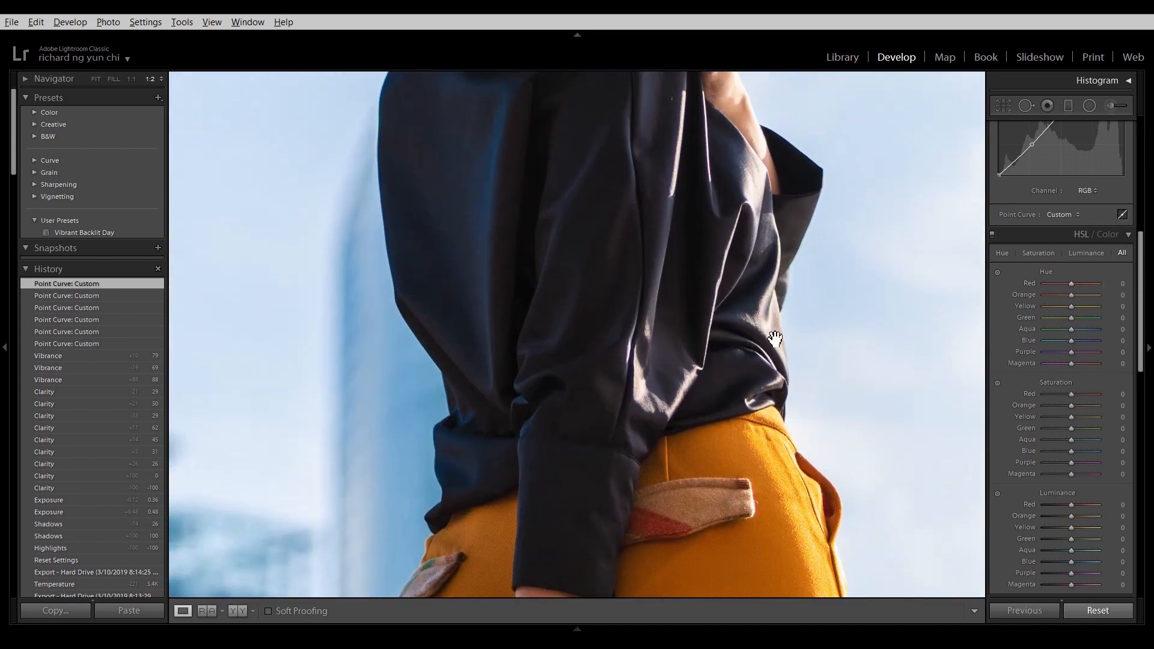
pyautogui.click(160, 80)
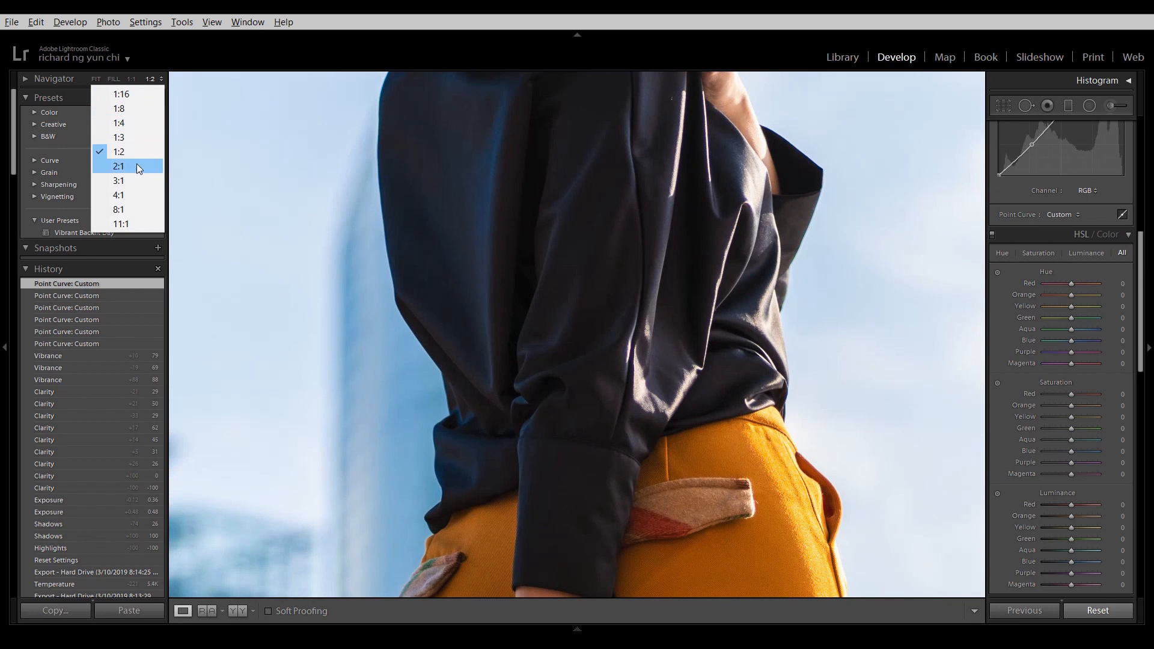
pyautogui.click(132, 137)
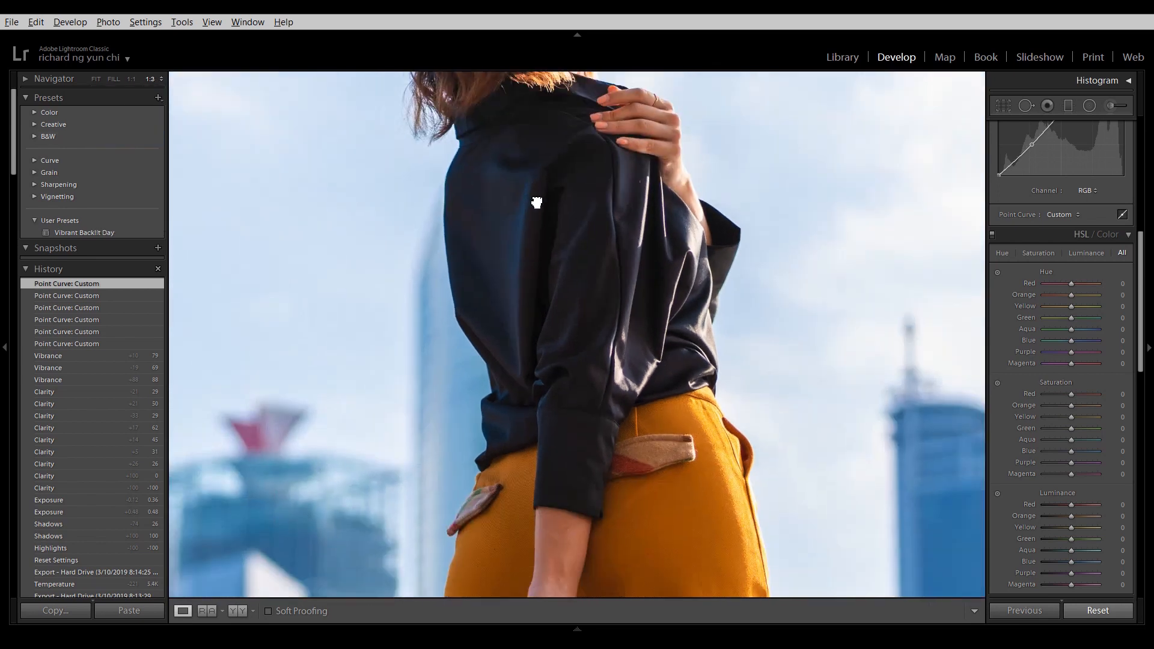
pyautogui.moveTo(533, 186); pyautogui.dragTo(549, 314)
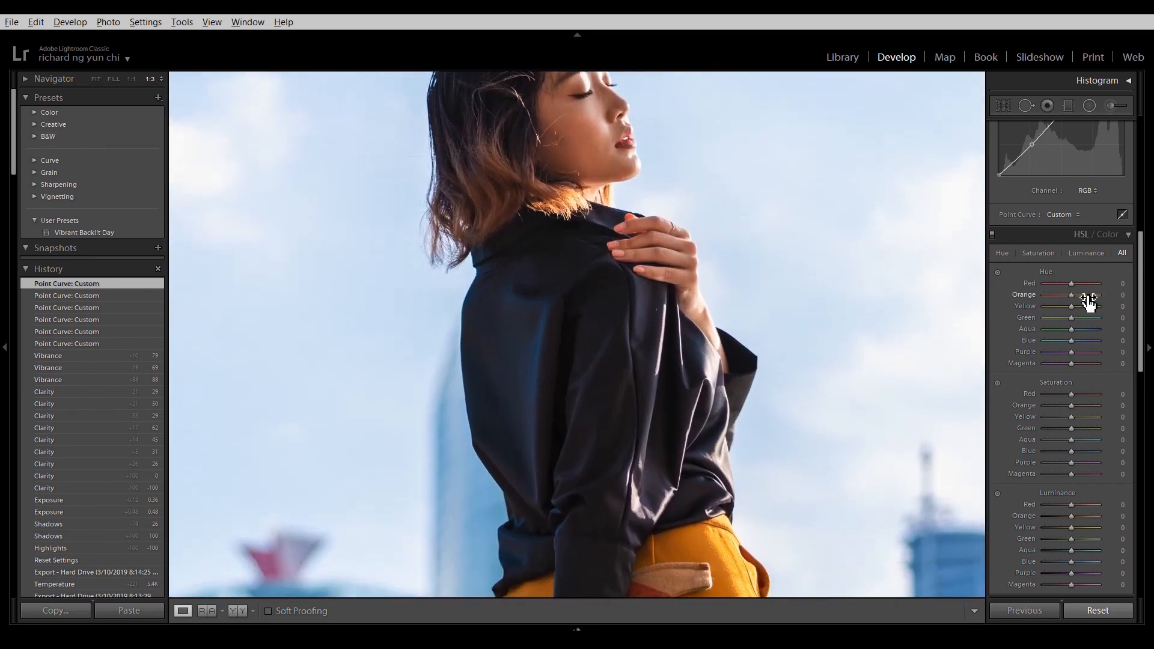
# Try an orange hue shift of +18, reset it to 0, and set the red hue to +7
pyautogui.moveTo(1073, 287)
pyautogui.mouseDown()
pyautogui.moveTo(1056, 284)
pyautogui.moveTo(1126, 290)
pyautogui.moveTo(1058, 295)
pyautogui.moveTo(1075, 298)
pyautogui.mouseUp()
pyautogui.press('=')
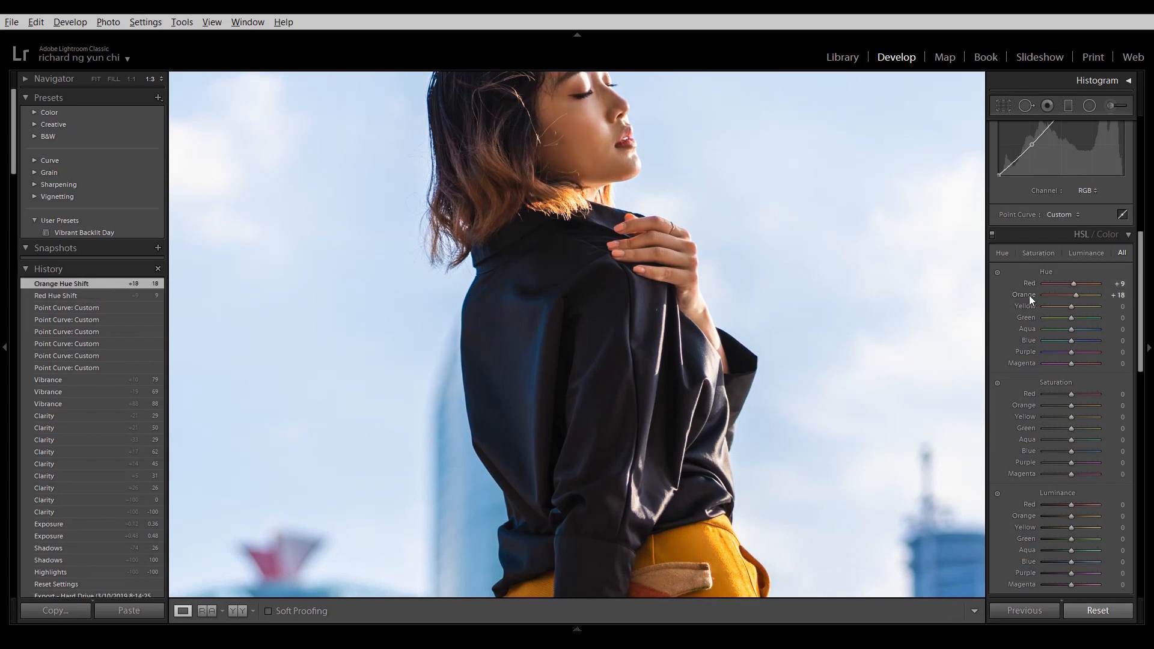
pyautogui.doubleClick(1022, 293)
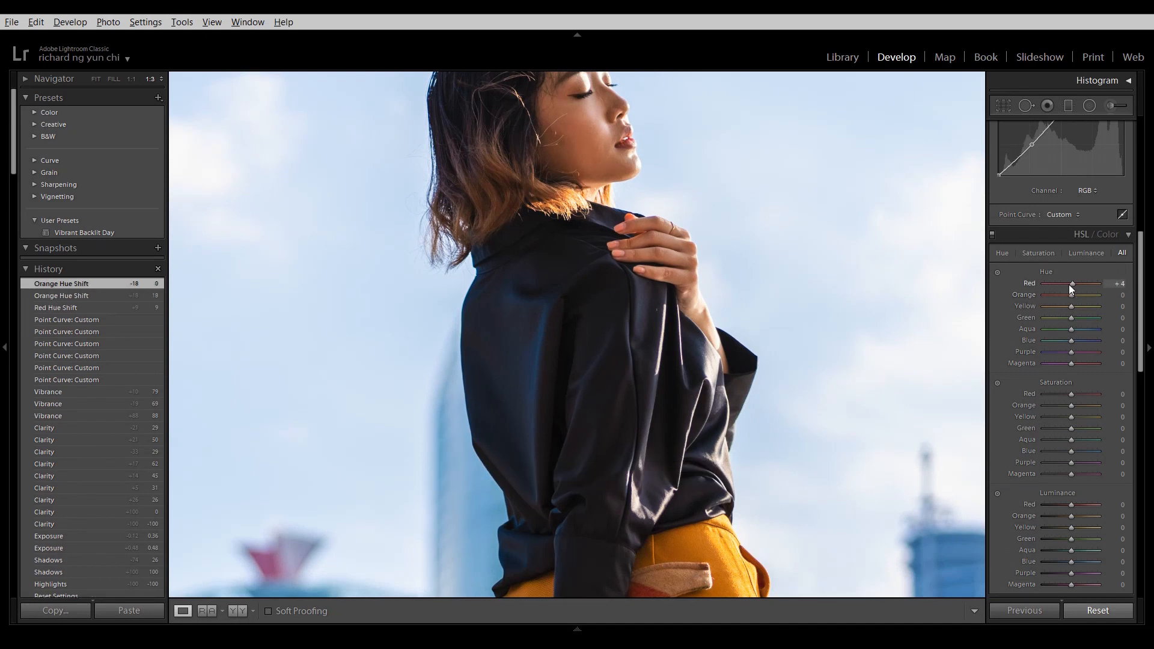
pyautogui.moveTo(1070, 283); pyautogui.dragTo(1069, 284)
# Examine the woman's face, hands and trousers and the background buildings at 1:3, and return to the whole photo
pyautogui.moveTo(530, 86); pyautogui.dragTo(531, 138)
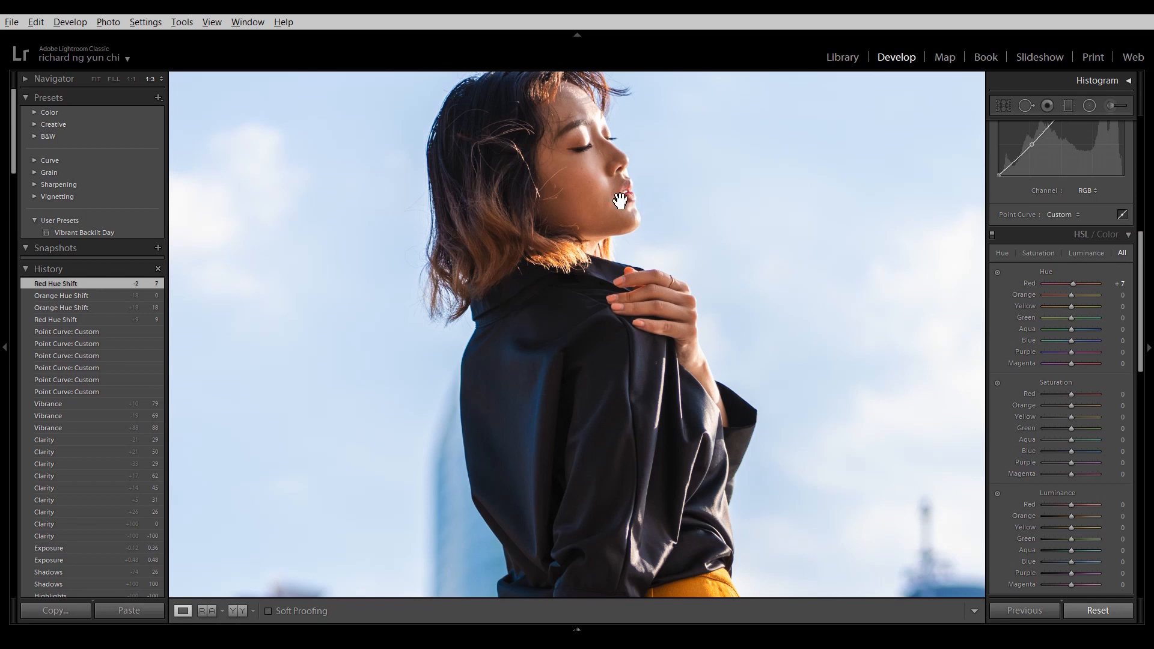
pyautogui.scroll(1, 619, 208)
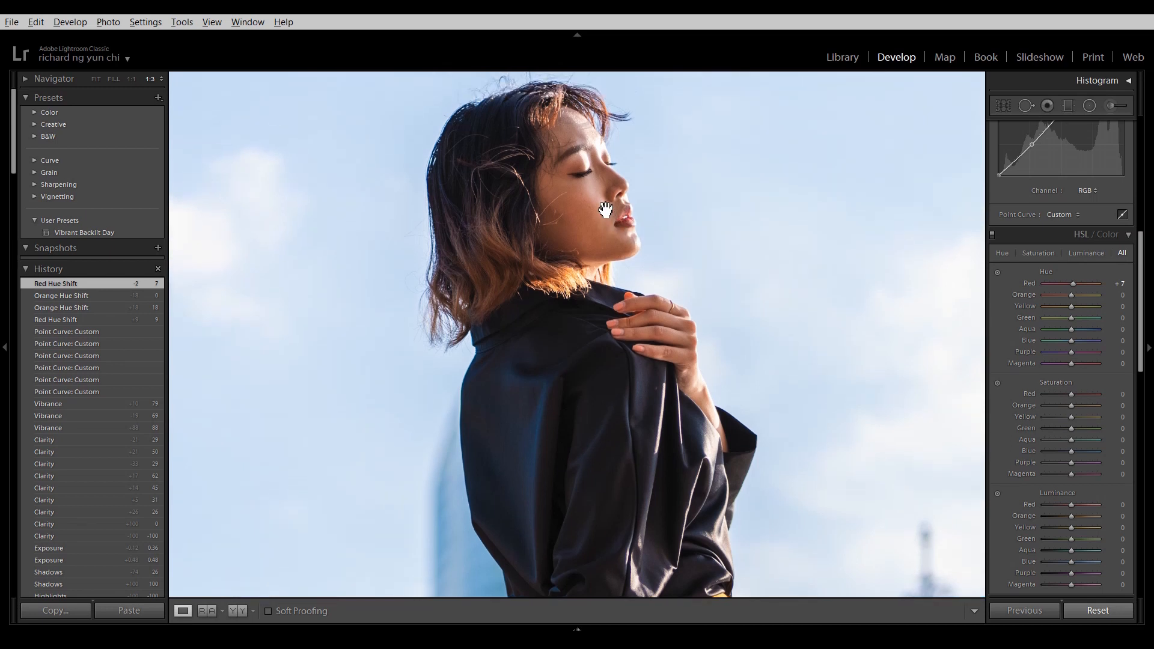
pyautogui.scroll(-2, 769, 289)
pyautogui.scroll(-4, 786, 302)
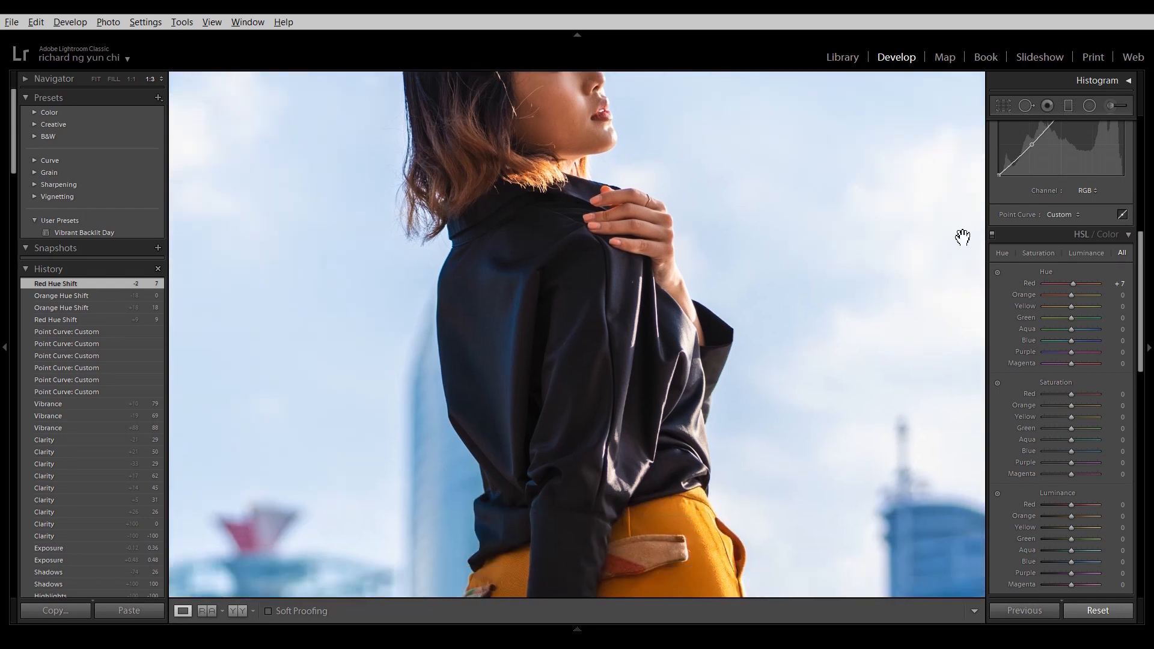
pyautogui.scroll(-10, 577, 210)
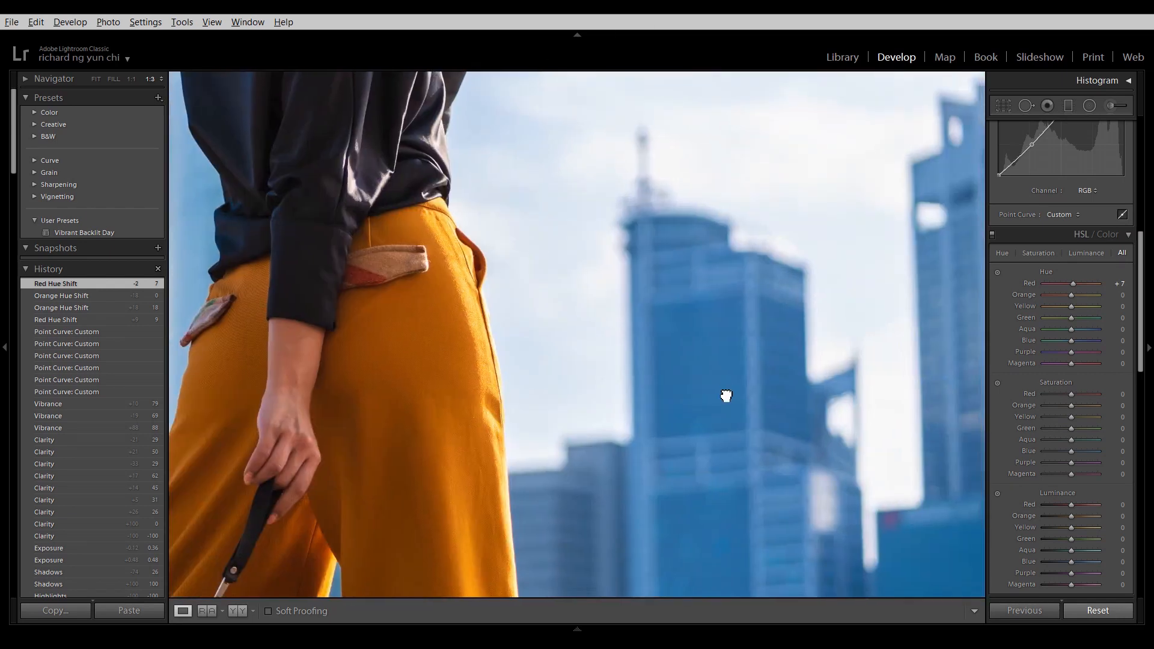
pyautogui.moveTo(726, 396); pyautogui.dragTo(780, 361)
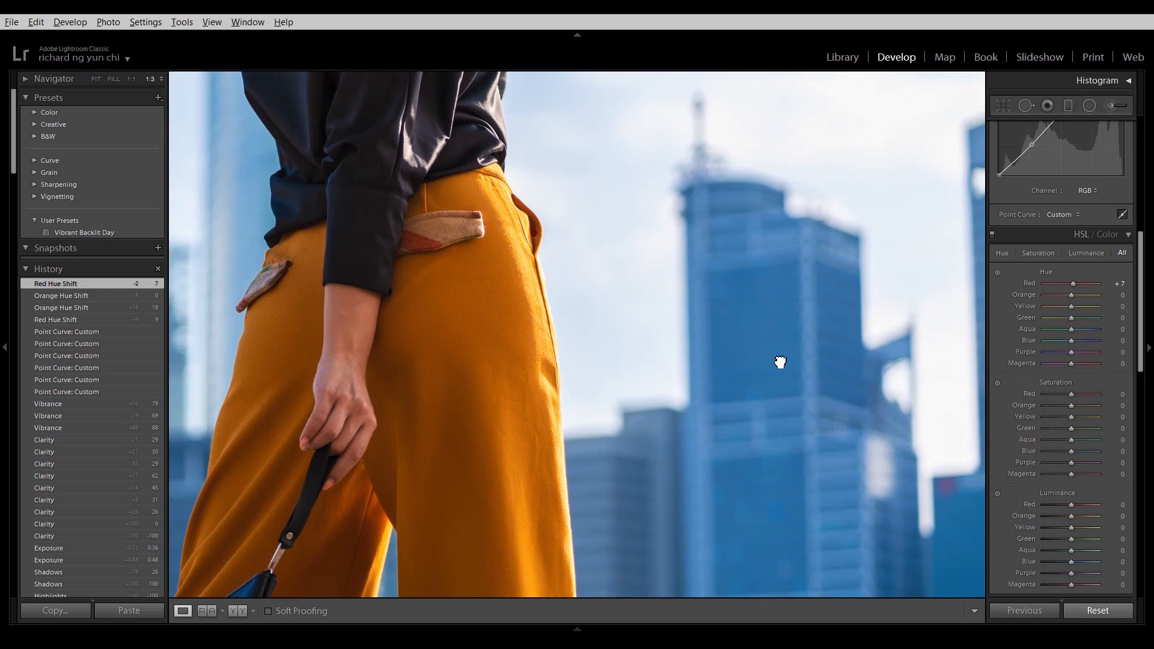
pyautogui.click(776, 361)
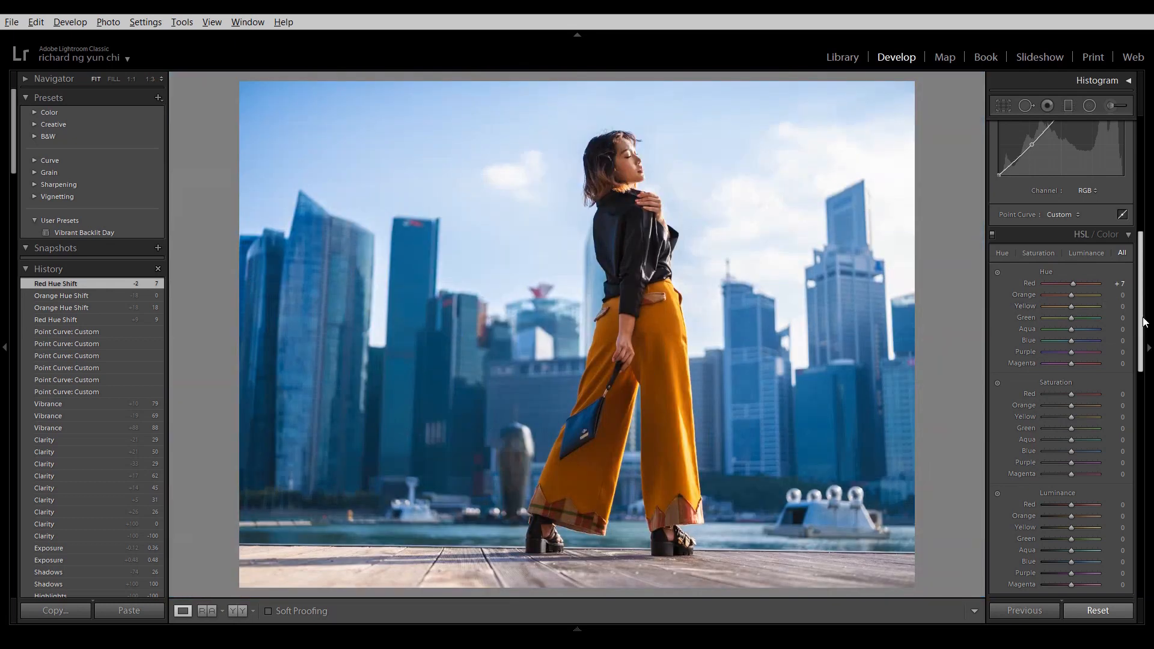
# Reduce the skin-tone colours in the HSL adjustments by setting red saturation to -20 and orange saturation to -9, checking the face up close
pyautogui.scroll(-3, 1146, 341)
pyautogui.scroll(-1, 1144, 340)
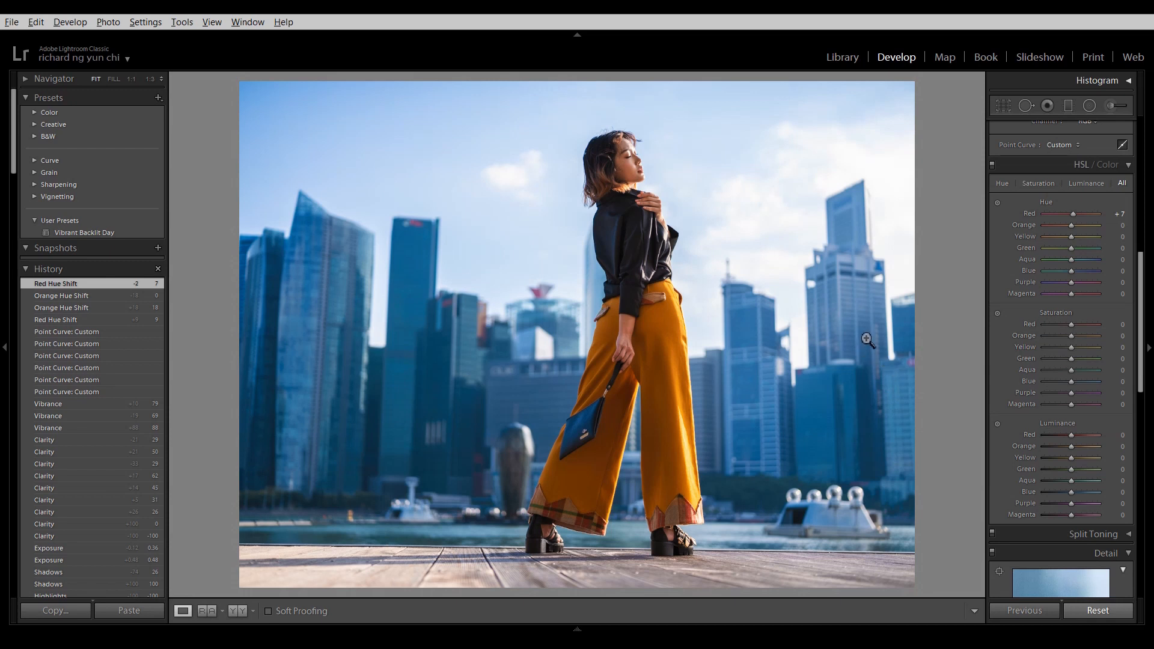
pyautogui.click(636, 162)
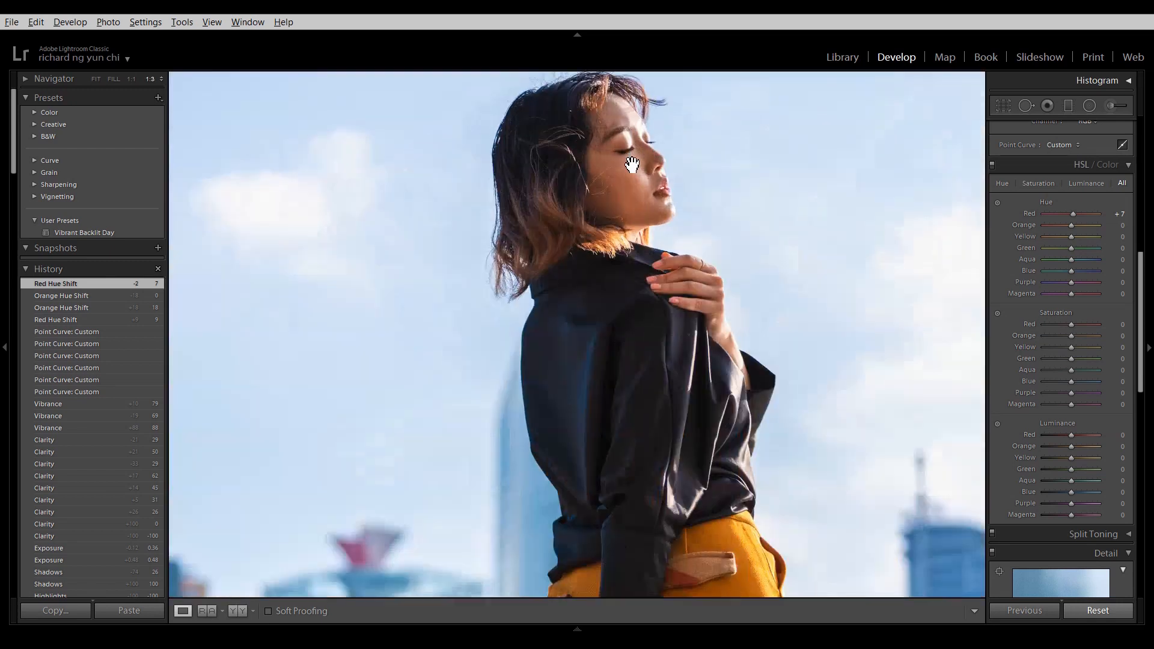
pyautogui.moveTo(674, 264); pyautogui.dragTo(666, 254)
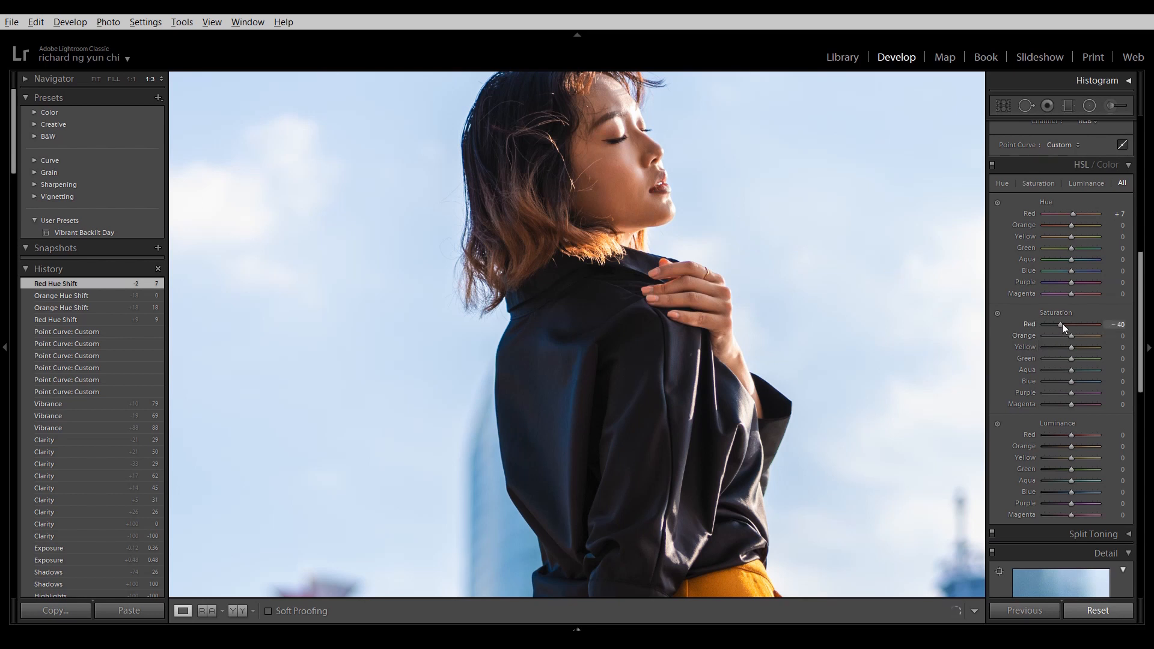
pyautogui.moveTo(1076, 325); pyautogui.dragTo(1069, 327)
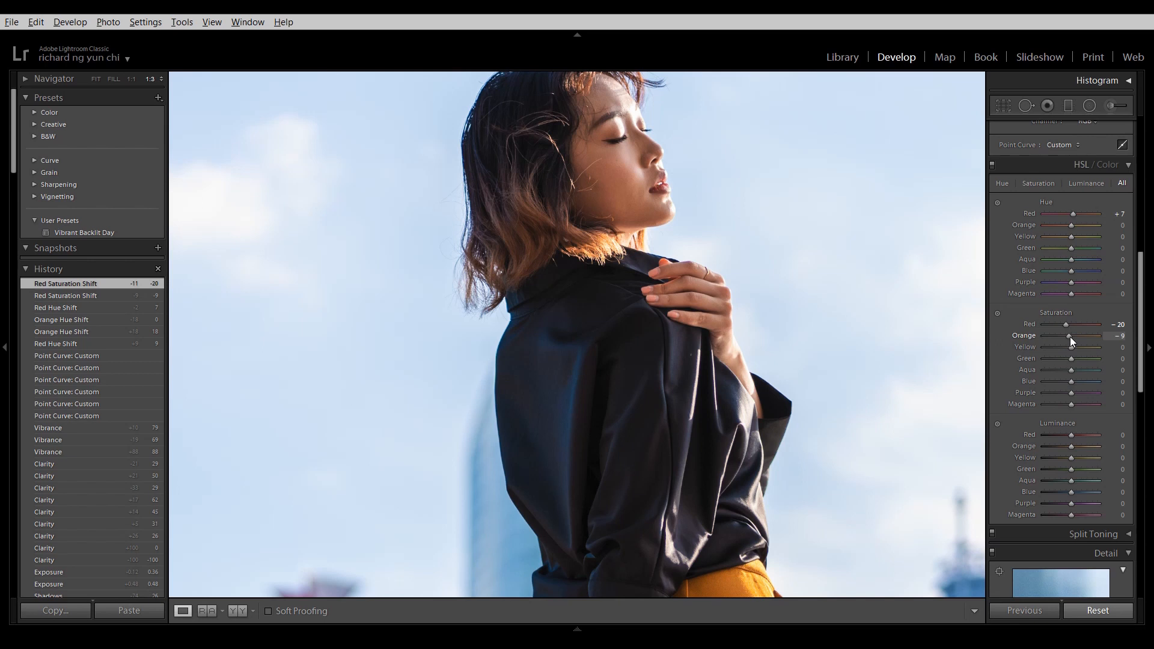
pyautogui.moveTo(730, 406); pyautogui.dragTo(695, 363)
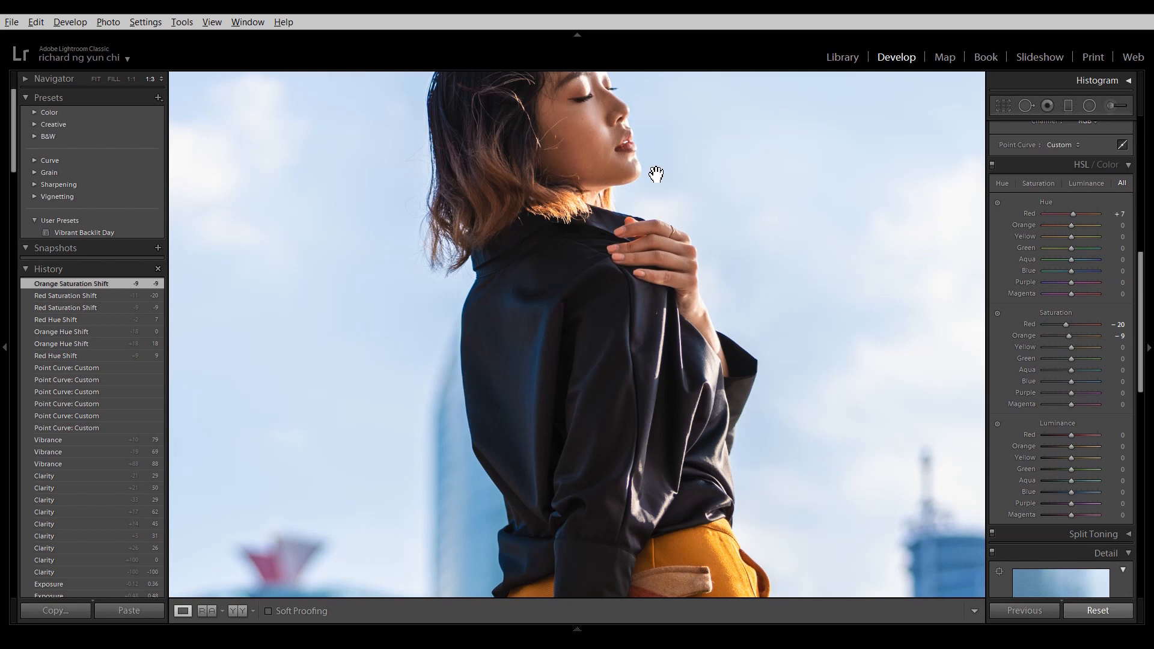
pyautogui.moveTo(656, 179); pyautogui.dragTo(656, 195)
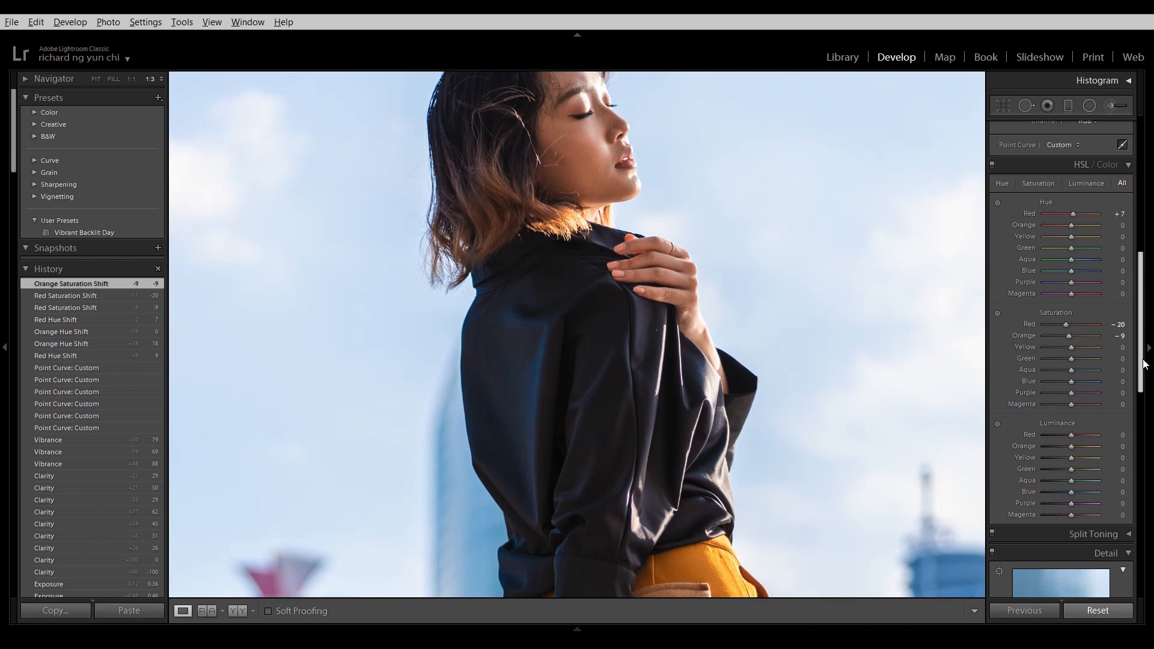
# Strengthen the sky and building colours by setting aqua saturation to +44 and blue saturation to +47 with the whole photo in view
pyautogui.scroll(-2, 1141, 361)
pyautogui.scroll(-1, 1148, 379)
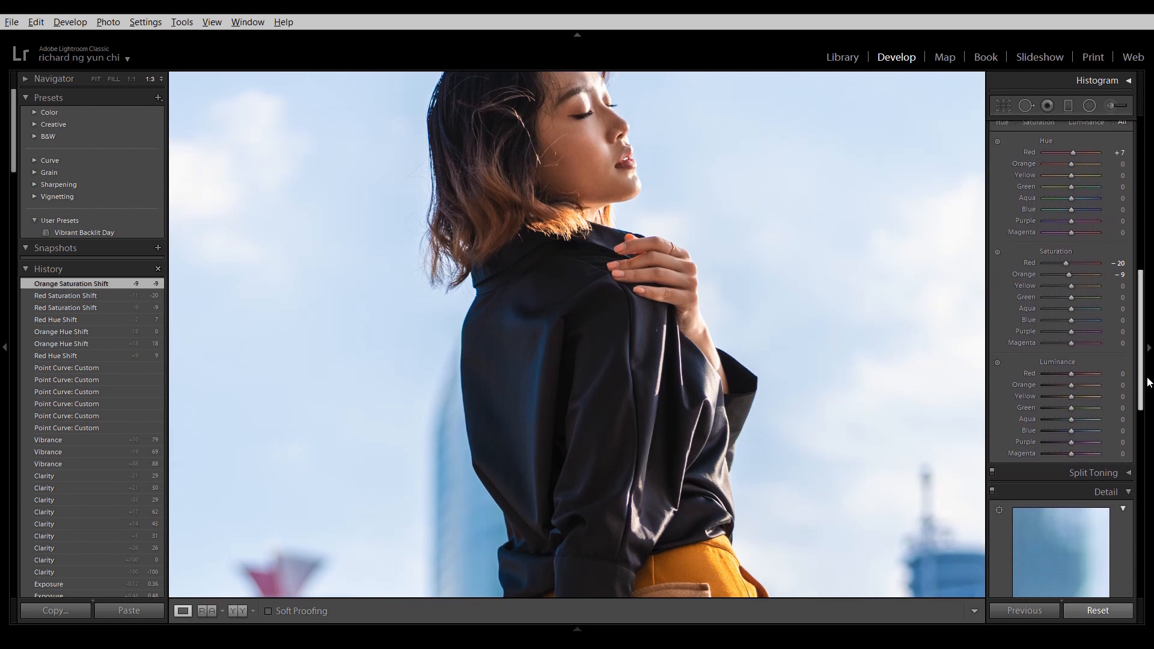
pyautogui.click(846, 357)
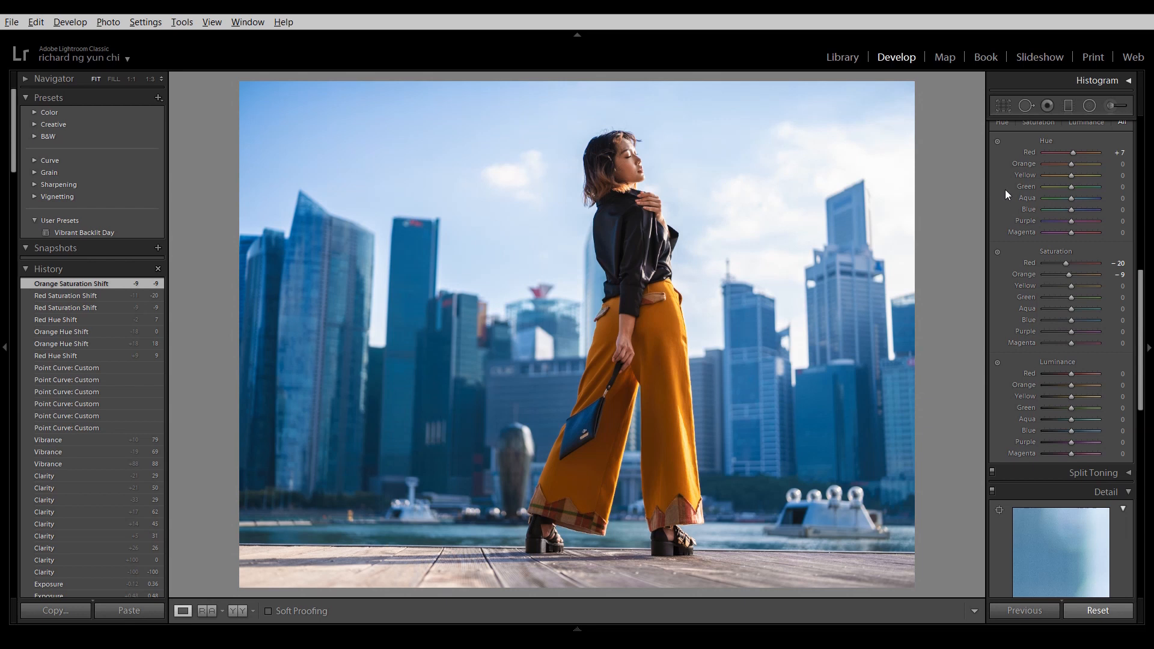
pyautogui.moveTo(1071, 320); pyautogui.dragTo(1083, 310)
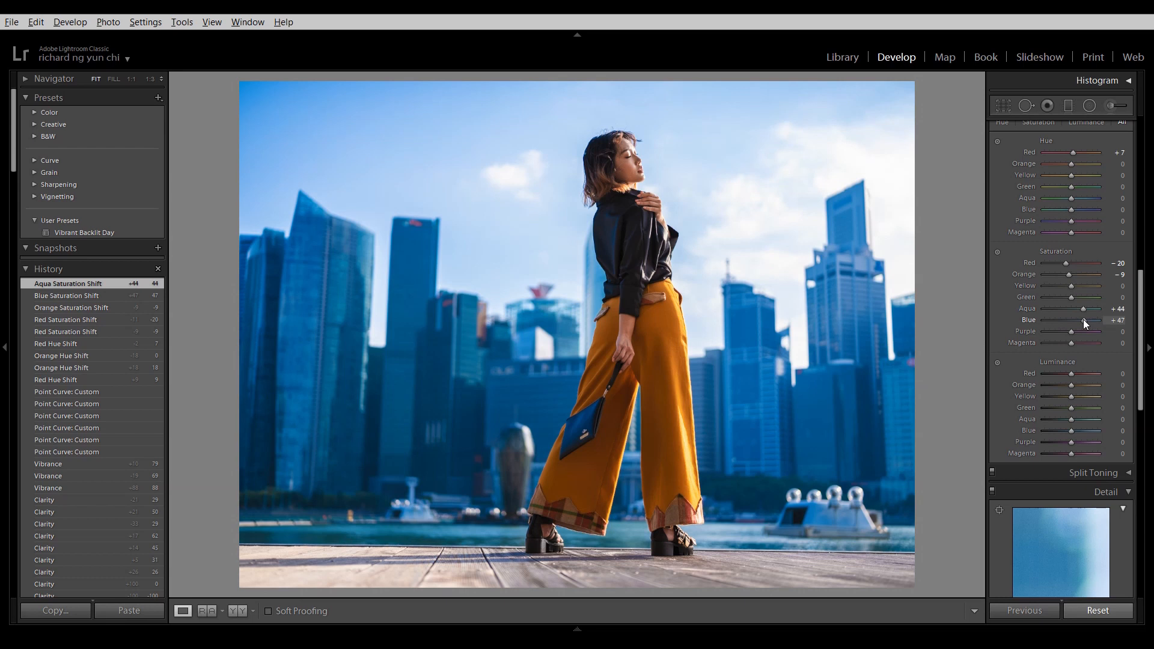
# Brighten the skin tones by setting red luminance to +33 and orange luminance to +29 in the HSL adjustments
pyautogui.scroll(-3, 1138, 324)
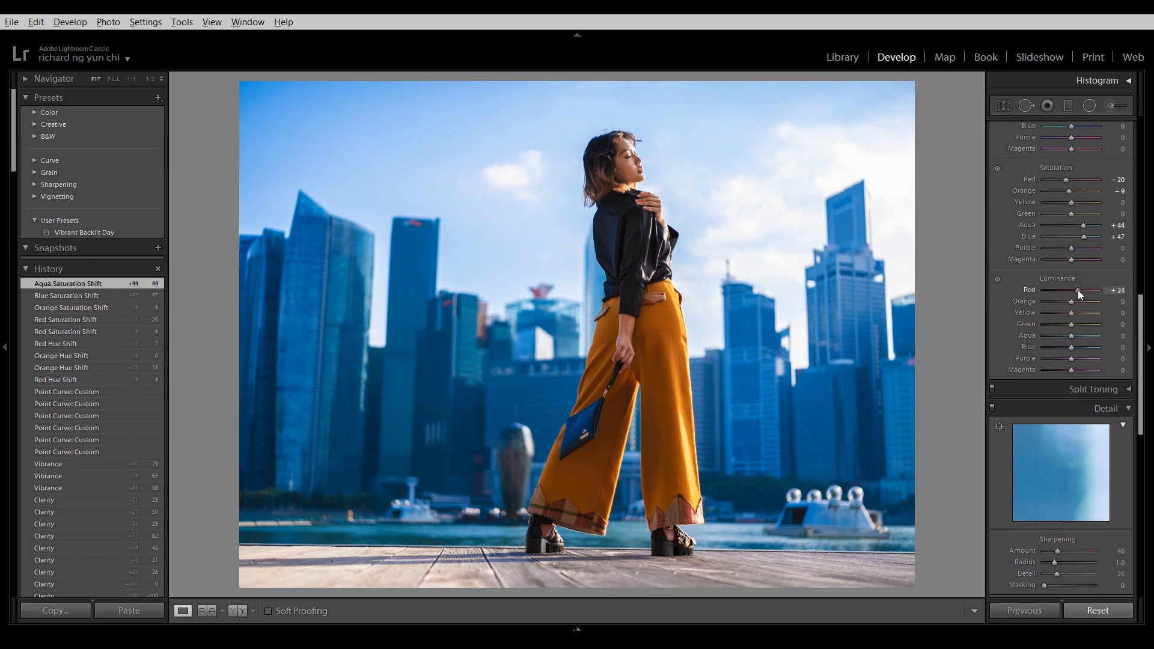
pyautogui.moveTo(1077, 289); pyautogui.dragTo(1076, 290)
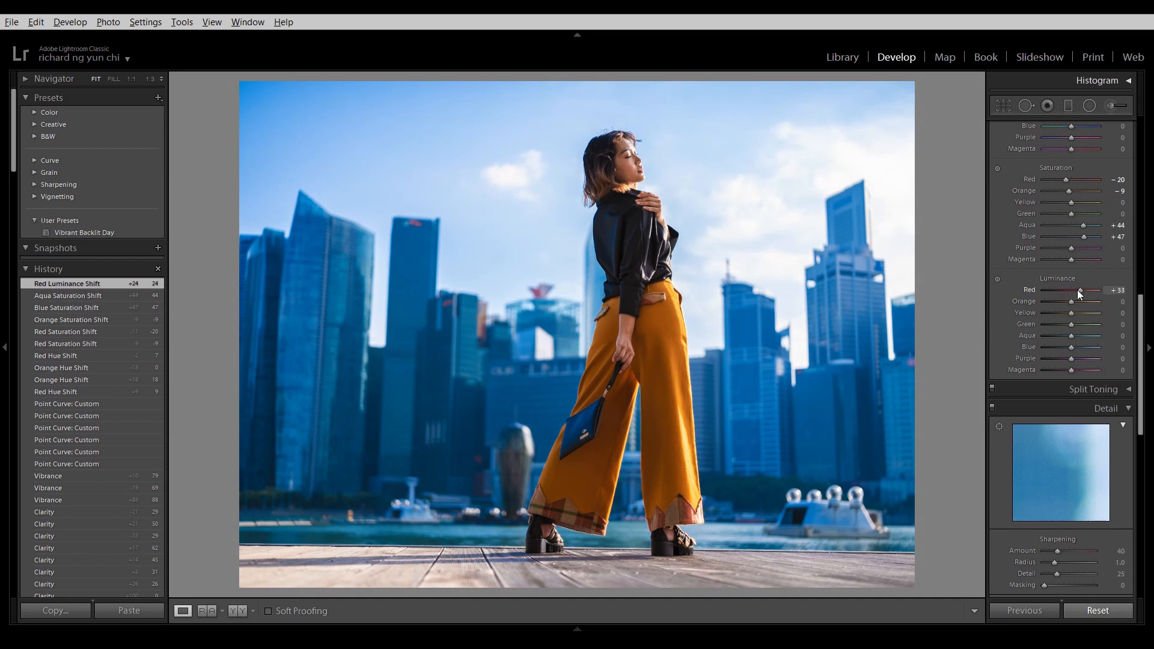
pyautogui.moveTo(1077, 290); pyautogui.dragTo(1076, 287)
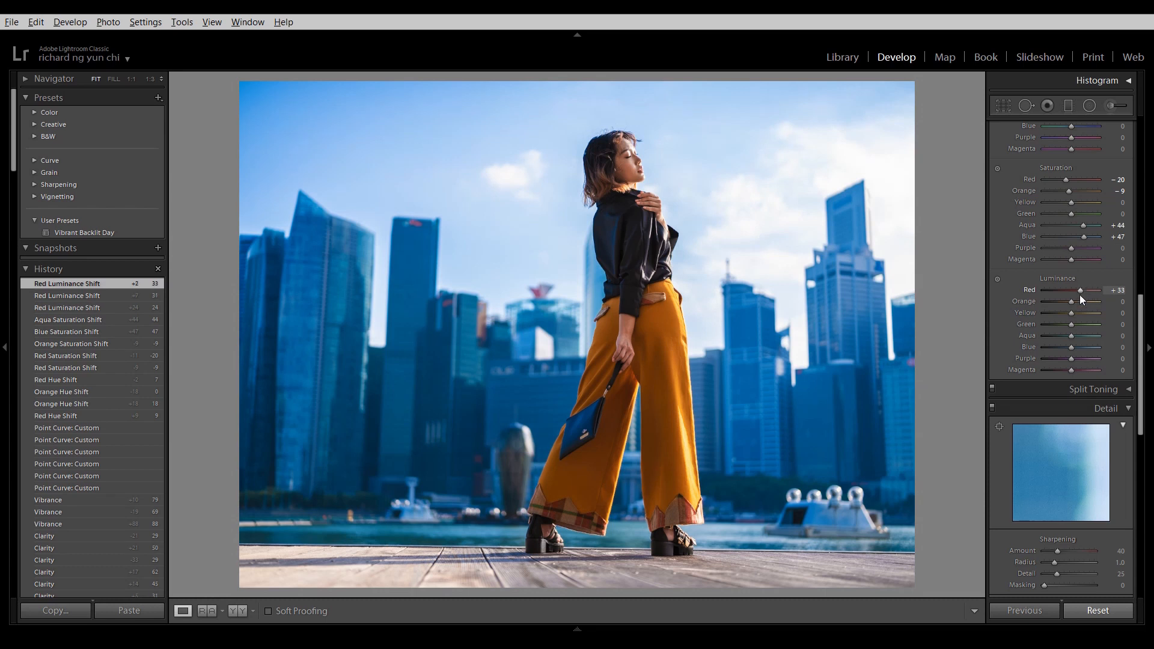
pyautogui.moveTo(1065, 305)
pyautogui.mouseDown()
pyautogui.moveTo(1089, 309)
pyautogui.moveTo(1080, 303)
pyautogui.mouseUp()
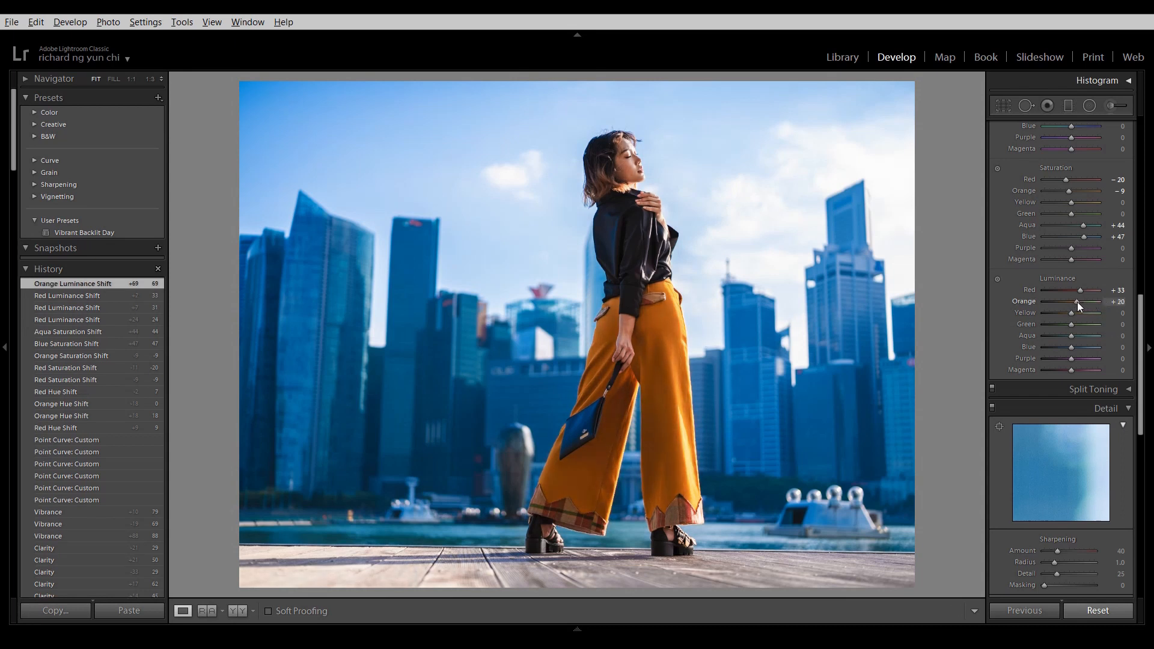
pyautogui.moveTo(1078, 302); pyautogui.dragTo(1077, 302)
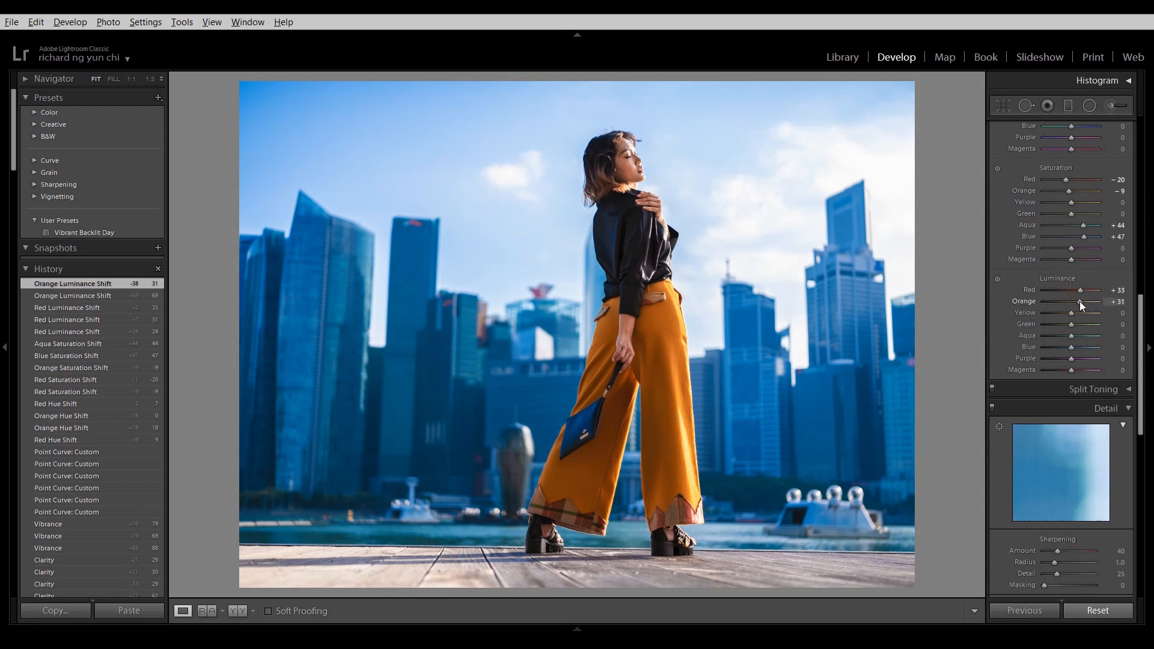
pyautogui.moveTo(1080, 301); pyautogui.dragTo(1080, 301)
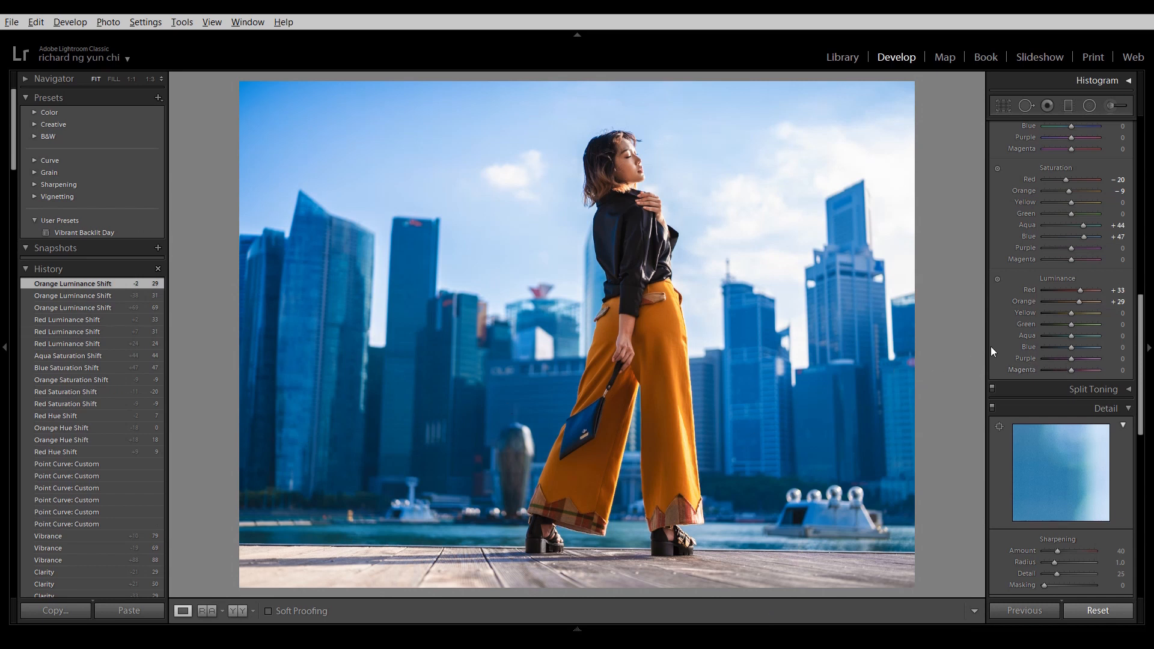
# Set blue luminance to +22 and aqua luminance to -9 in the HSL adjustments
pyautogui.moveTo(1074, 348); pyautogui.dragTo(1078, 350)
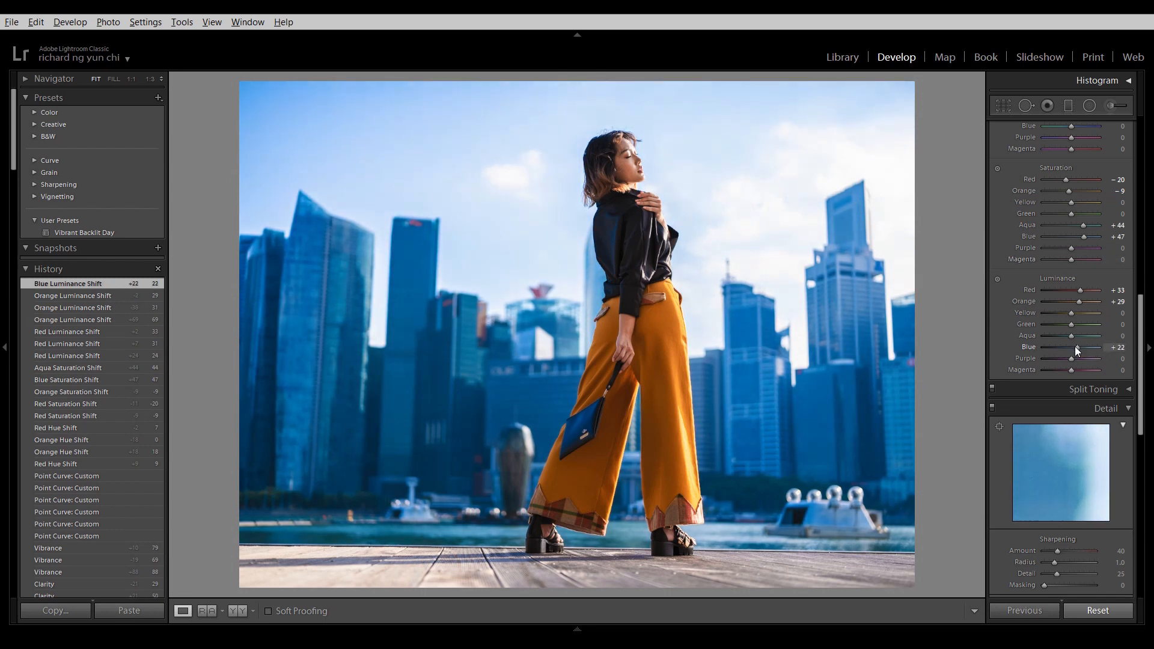
pyautogui.click(1075, 346)
pyautogui.moveTo(1071, 335); pyautogui.dragTo(1077, 348)
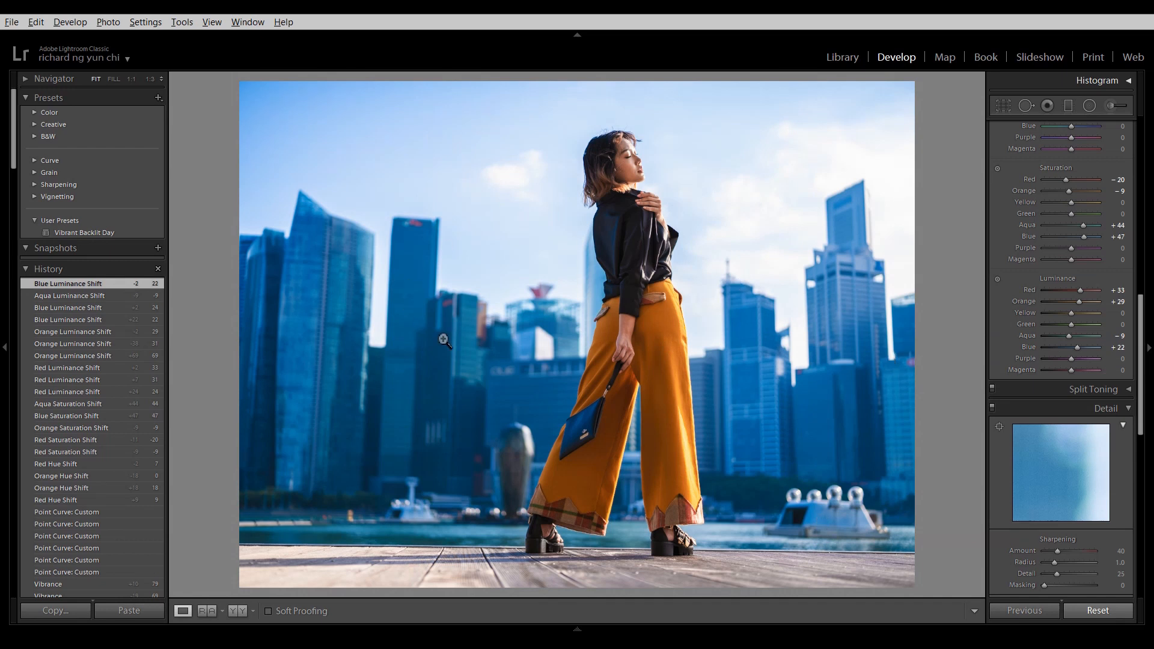
# In the camera calibration settings, set the green primary saturation to +17 and the blue primary saturation to +19
pyautogui.moveTo(1144, 341); pyautogui.dragTo(1145, 512)
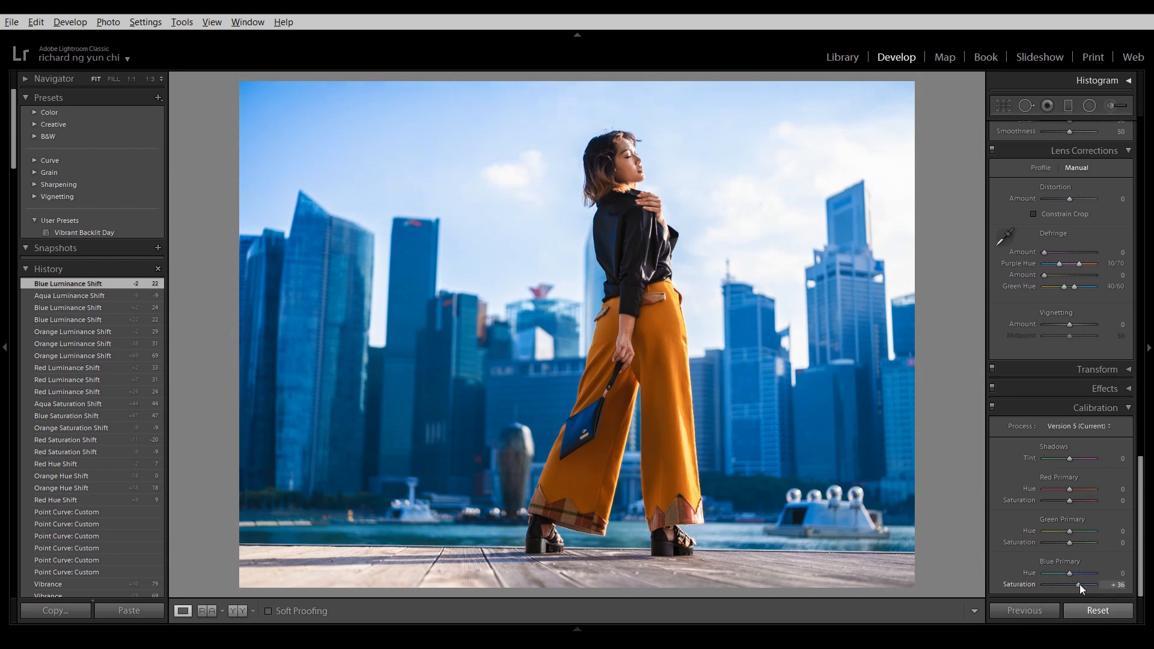
pyautogui.moveTo(1077, 585); pyautogui.dragTo(1083, 584)
pyautogui.moveTo(1072, 543); pyautogui.dragTo(1078, 584)
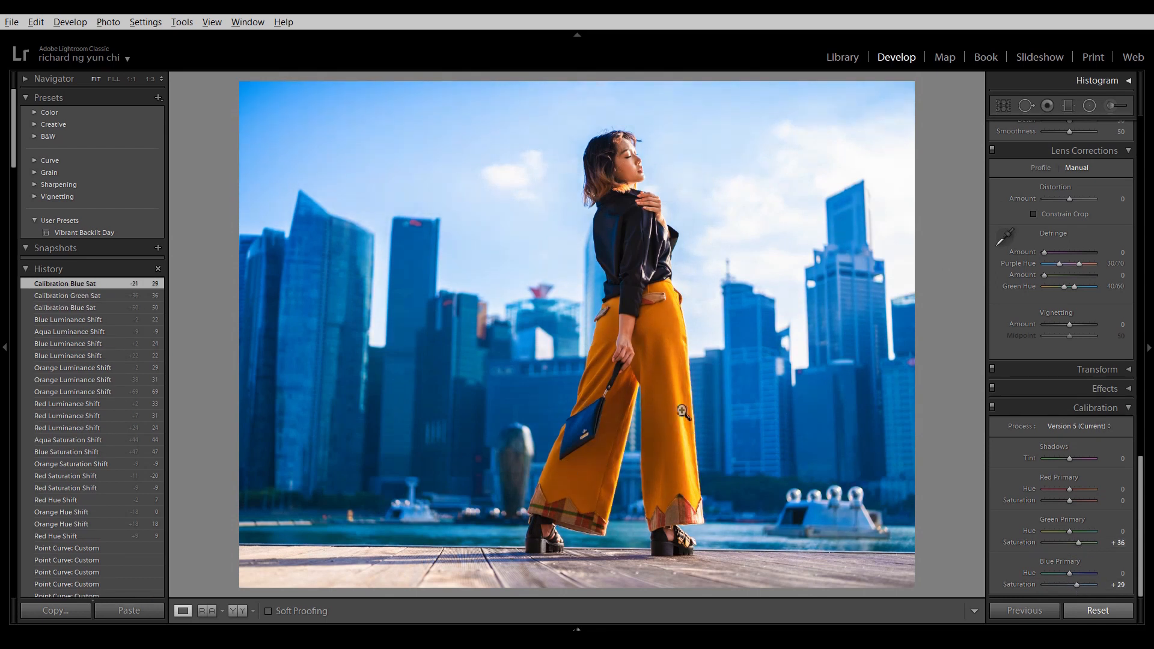
pyautogui.moveTo(1083, 541)
pyautogui.mouseDown()
pyautogui.moveTo(1053, 545)
pyautogui.moveTo(1098, 553)
pyautogui.moveTo(1085, 549)
pyautogui.mouseUp()
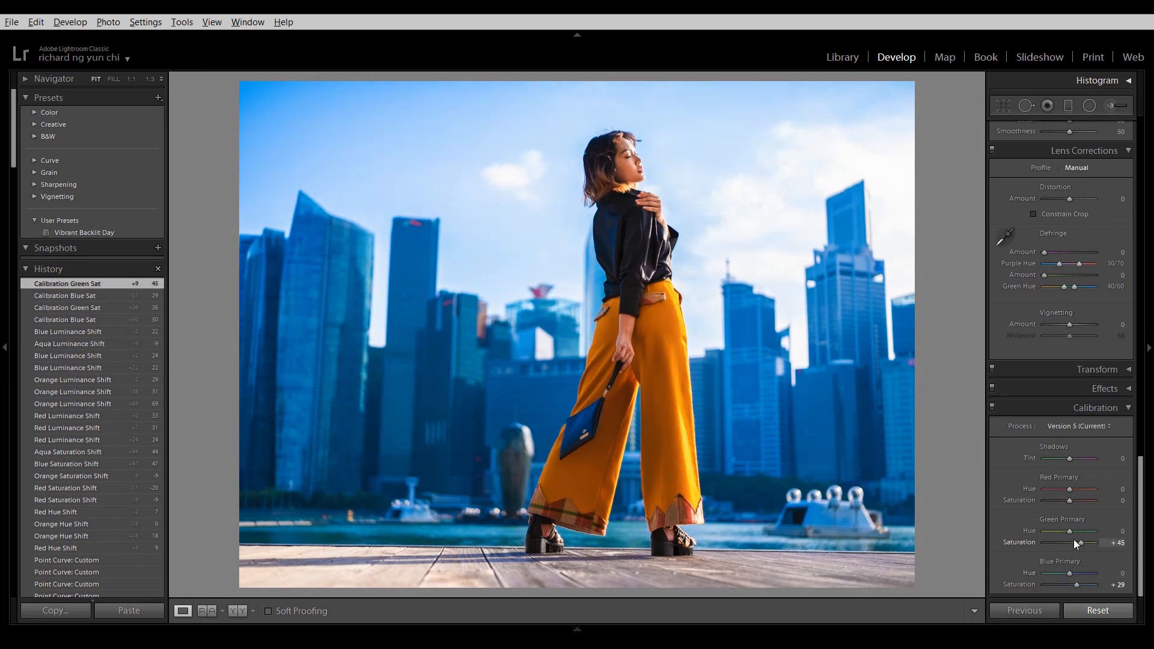
pyautogui.moveTo(1076, 546); pyautogui.dragTo(1071, 546)
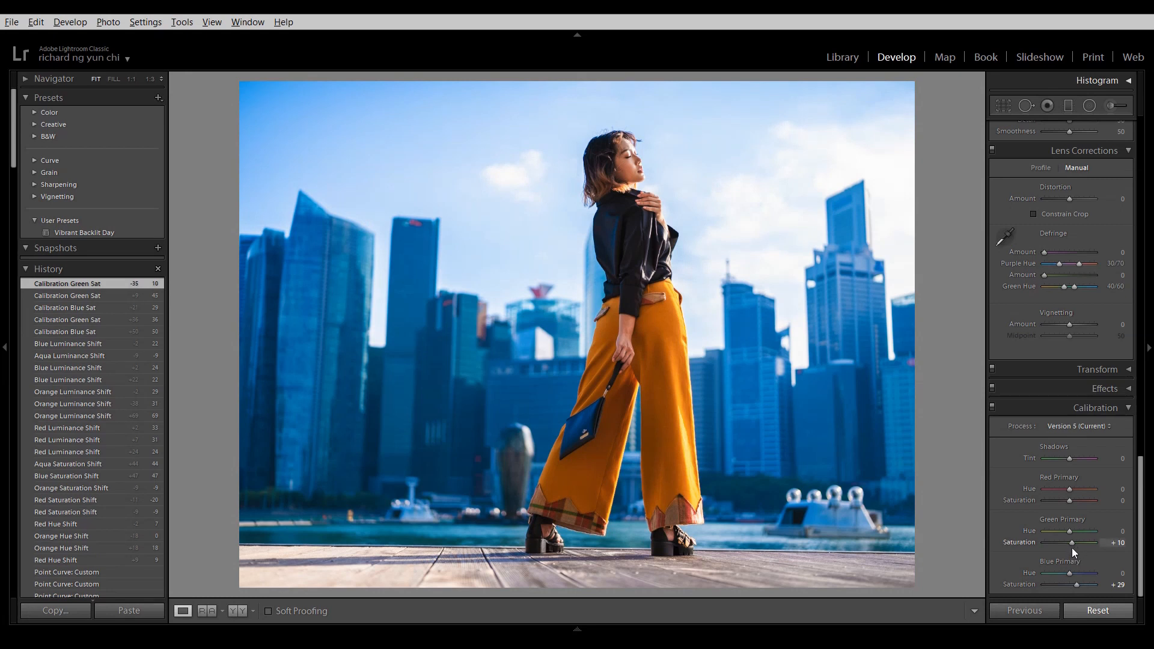
pyautogui.moveTo(1074, 542); pyautogui.dragTo(1073, 543)
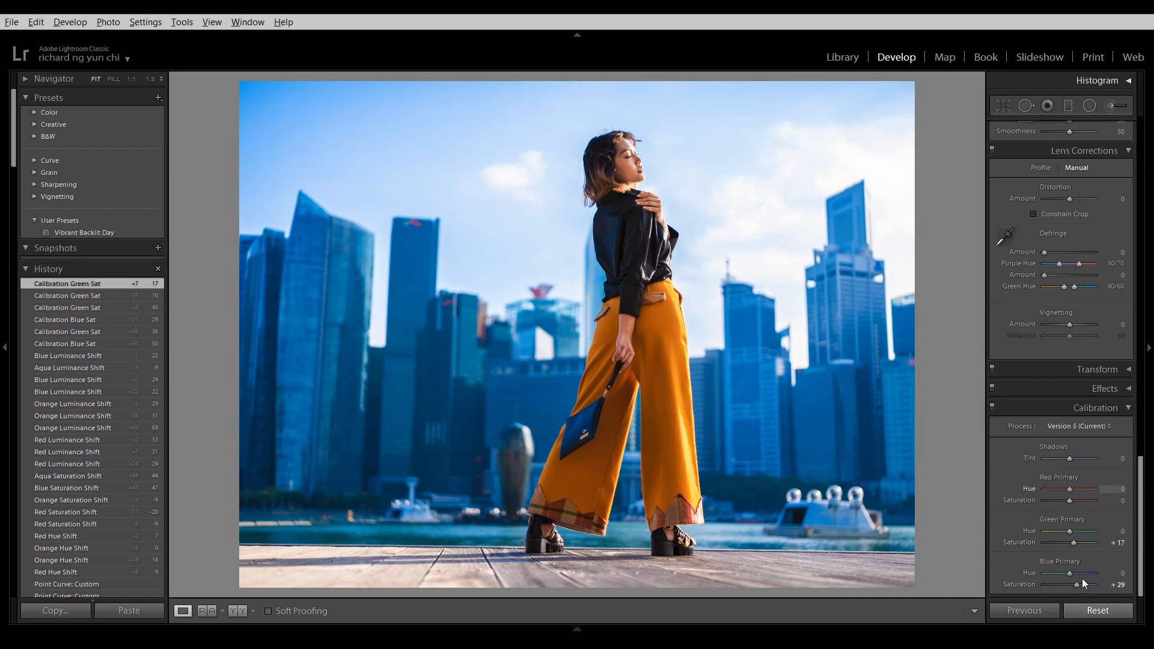
pyautogui.moveTo(1077, 584); pyautogui.dragTo(1075, 584)
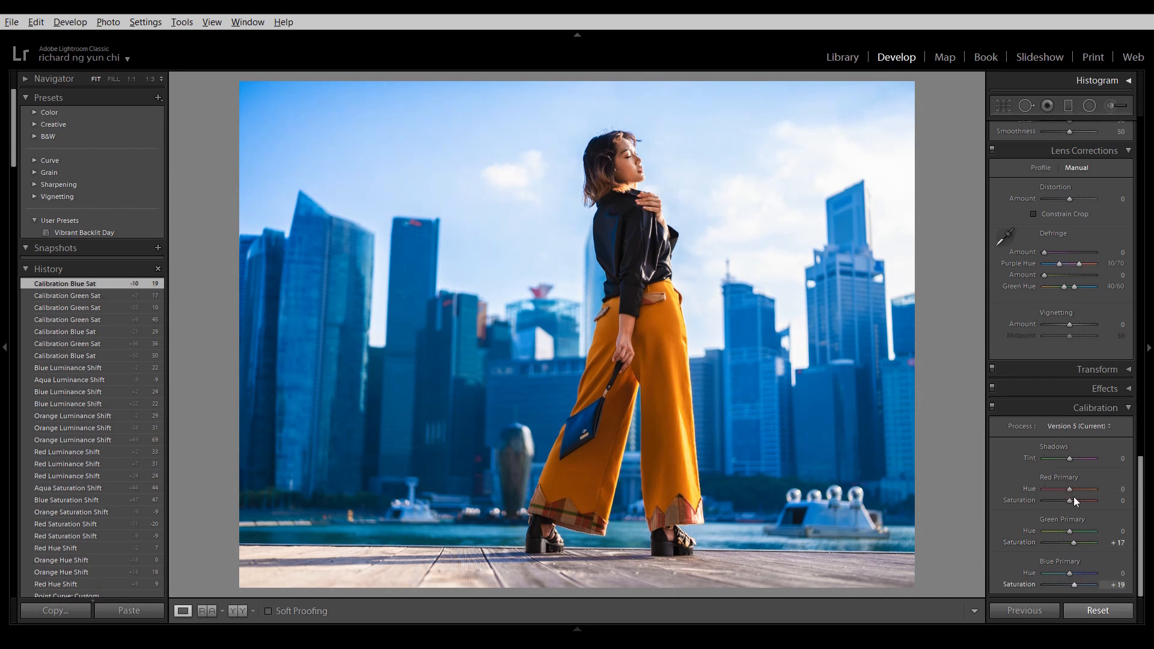
# Set the red primary saturation to -12 and its hue to +7 in the calibration while viewing the face up close, and return to the whole photo
pyautogui.click(620, 165)
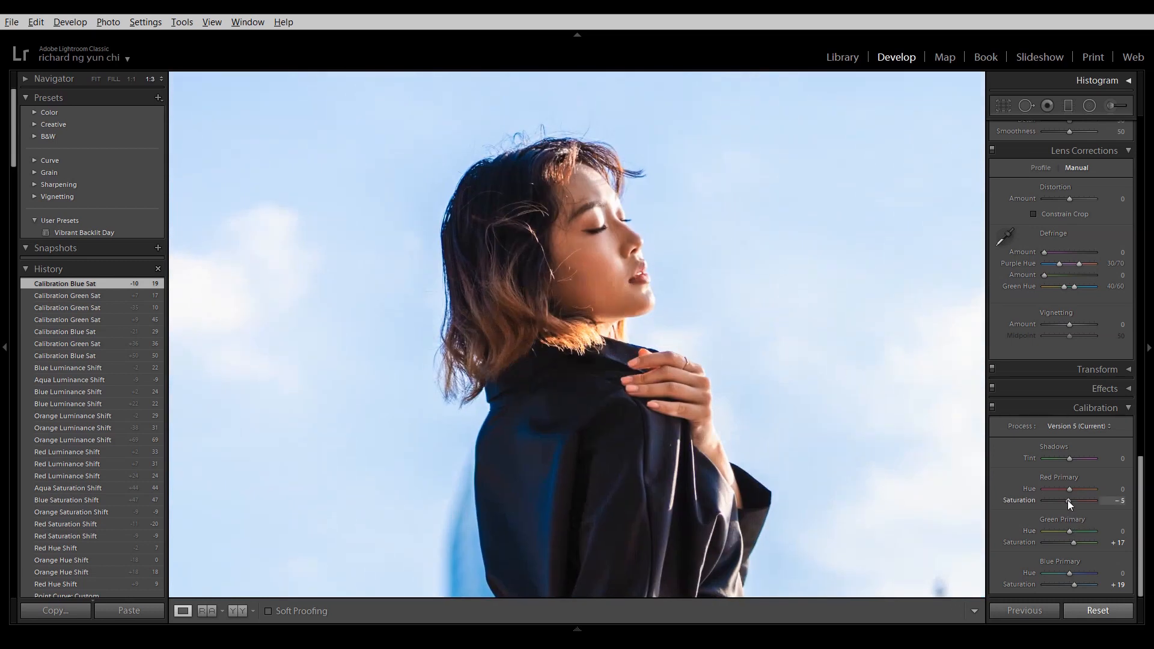
pyautogui.moveTo(1067, 501); pyautogui.dragTo(1066, 501)
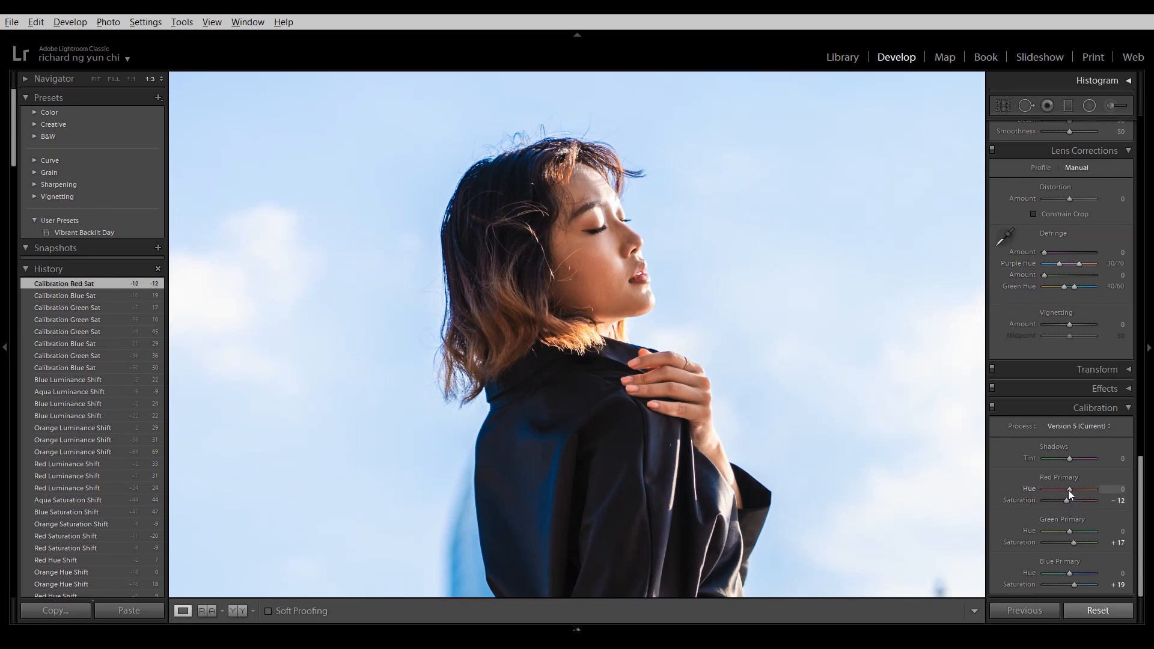
pyautogui.moveTo(1071, 489); pyautogui.dragTo(1074, 491)
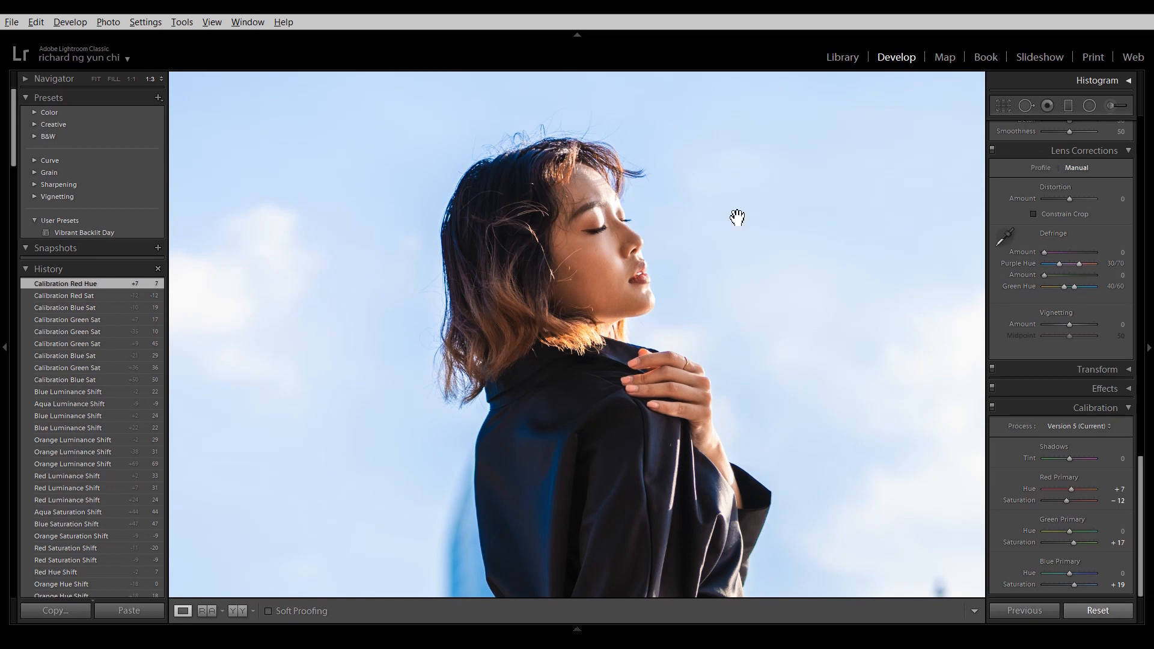
pyautogui.click(719, 239)
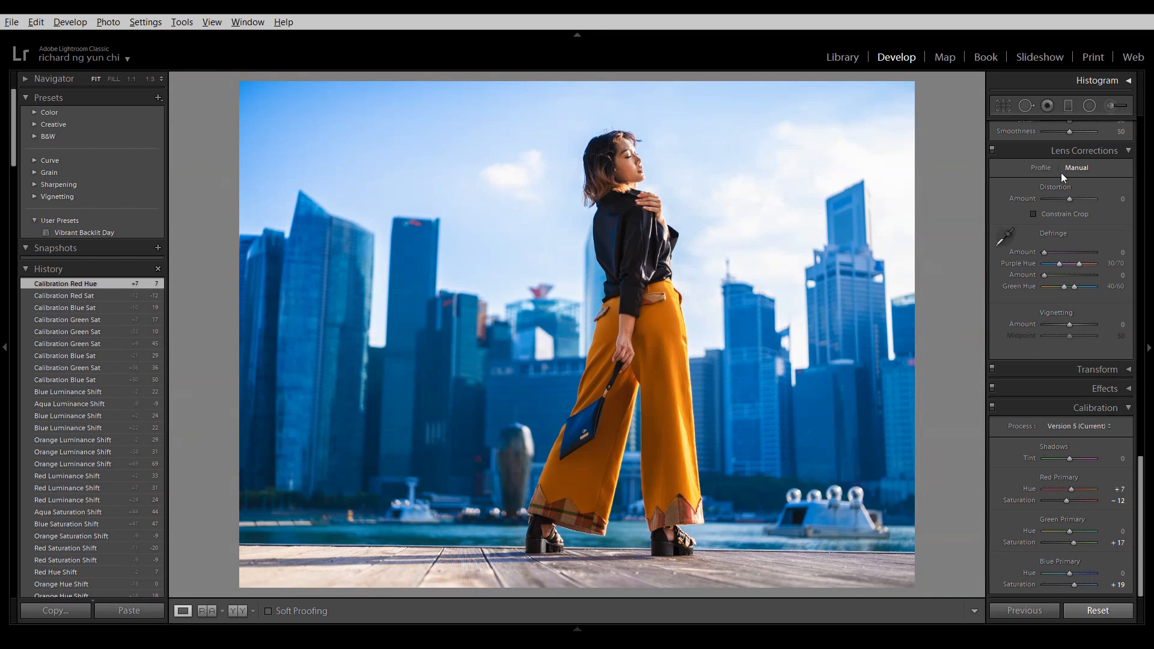
# Add a radial filter with exposure 0.44 centred on the photo's upper-left corner and close the filter settings
pyautogui.click(1091, 107)
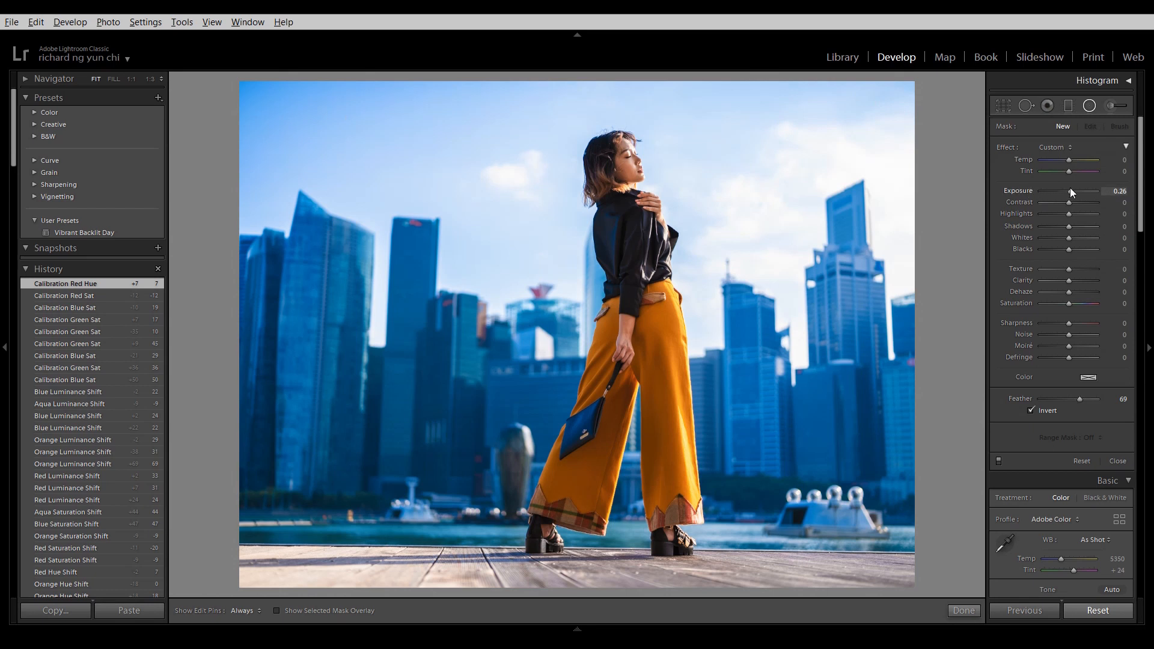
pyautogui.moveTo(1072, 189); pyautogui.dragTo(1074, 190)
pyautogui.moveTo(240, 87); pyautogui.dragTo(444, 291)
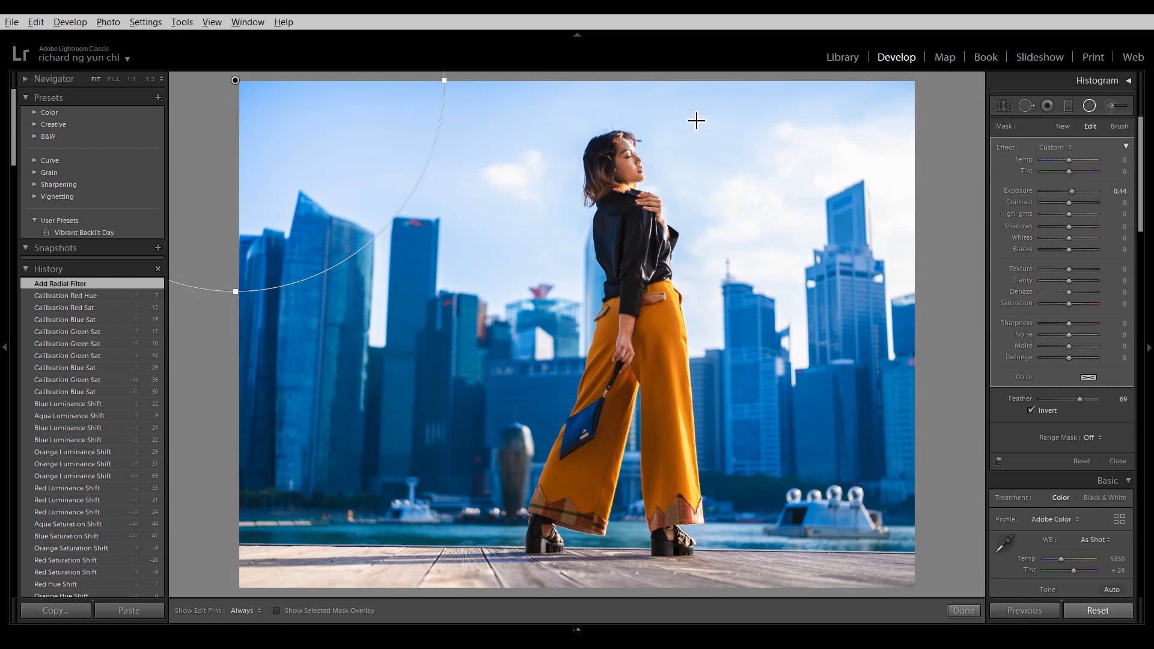
pyautogui.click(1089, 107)
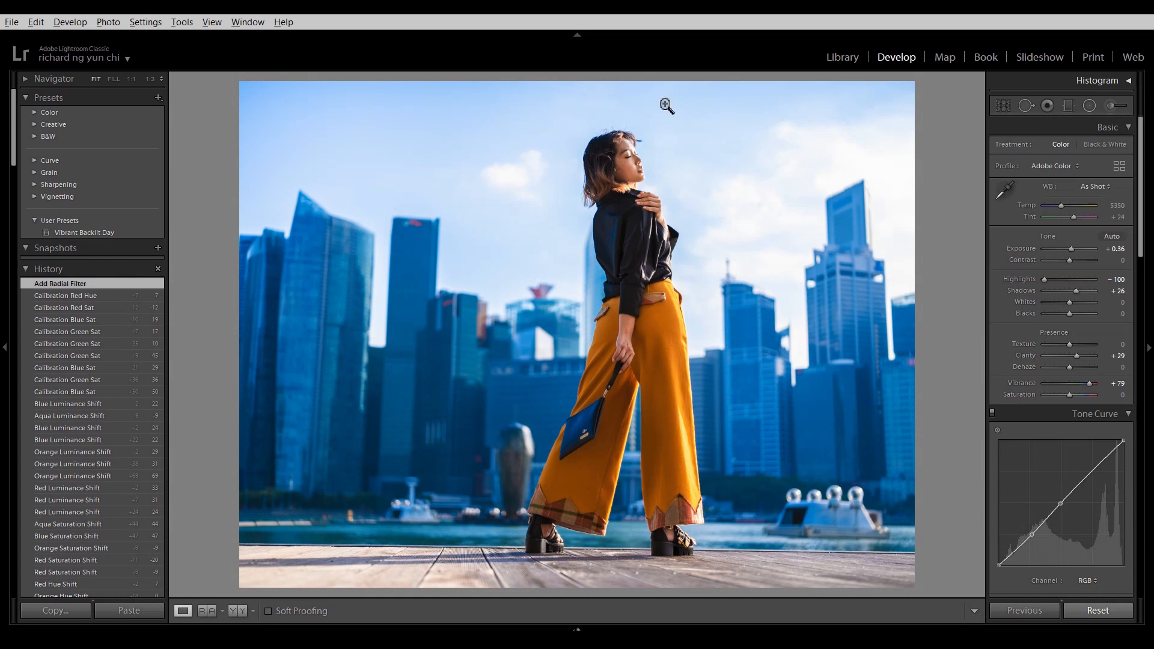
# Add a radial filter with exposure 0.20 over the woman's upper face and hair while viewing her up close
pyautogui.click(631, 170)
pyautogui.moveTo(687, 228); pyautogui.dragTo(581, 233)
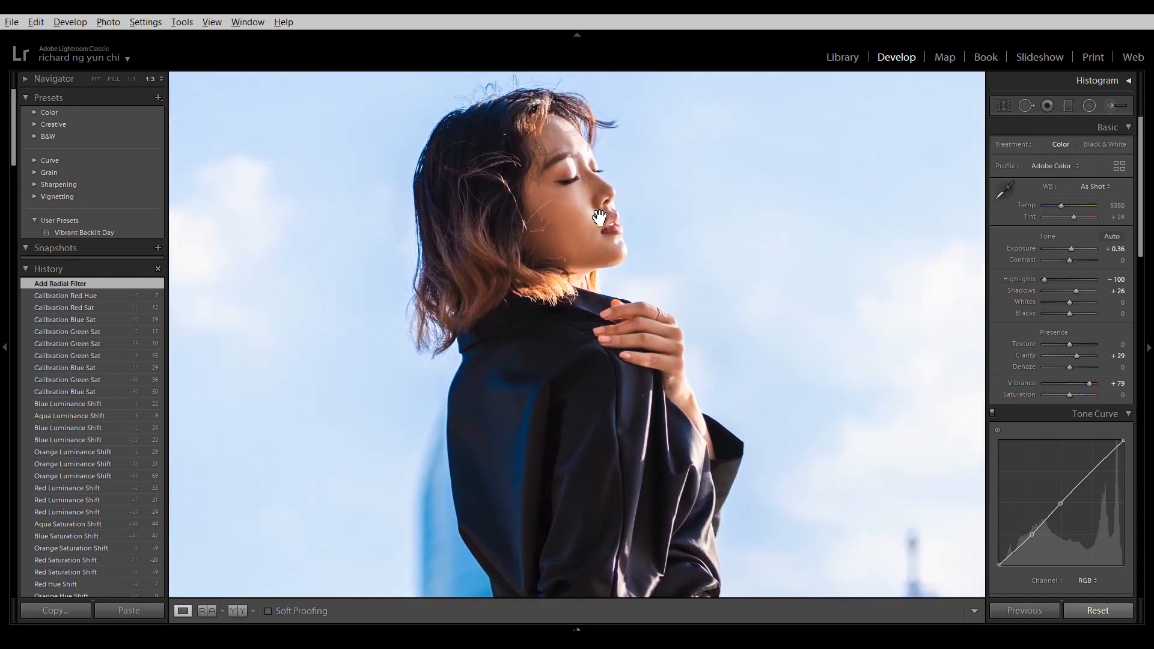
pyautogui.click(1092, 106)
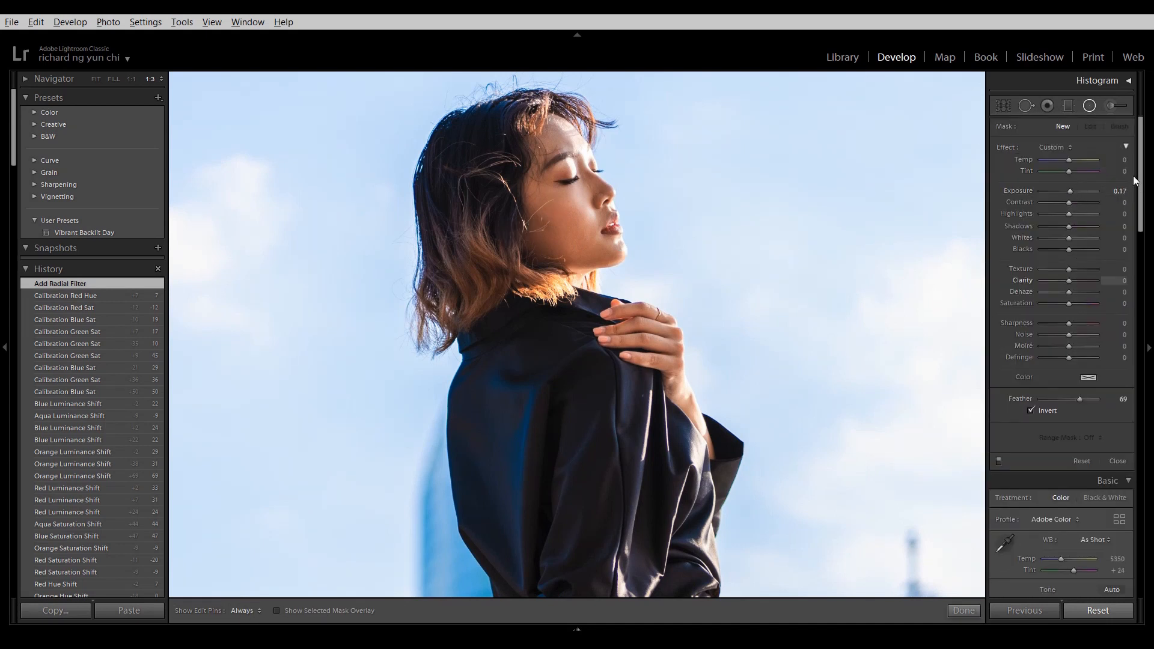
pyautogui.click(1110, 193)
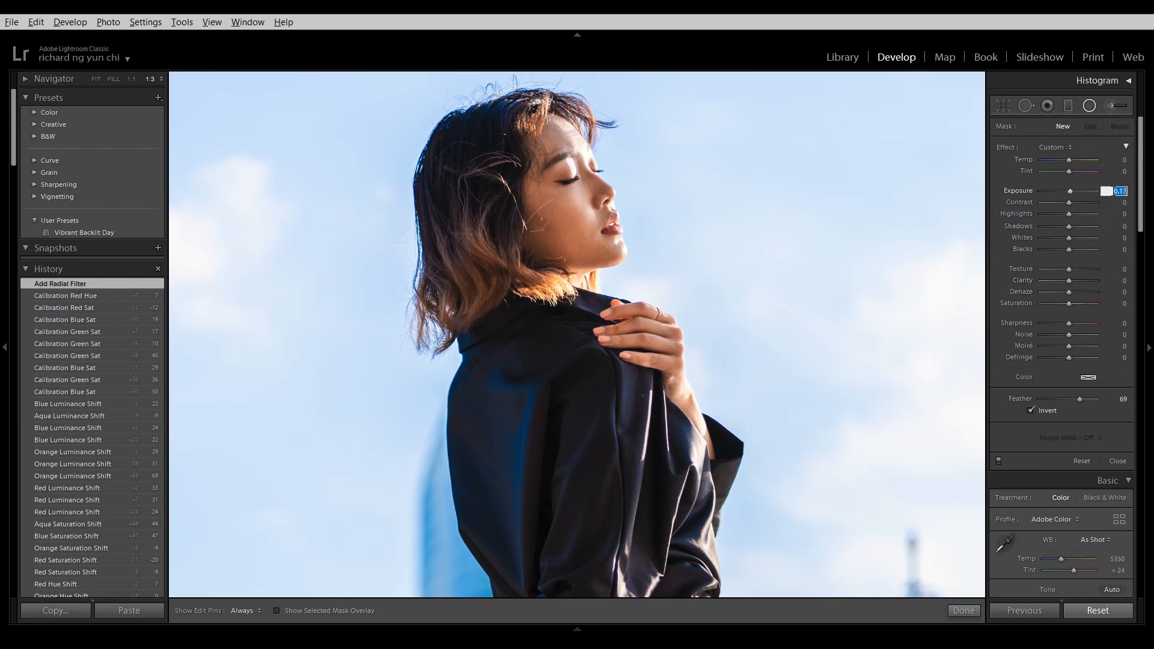
pyautogui.write('0.')
pyautogui.press('Return')
pyautogui.moveTo(542, 176); pyautogui.dragTo(603, 261)
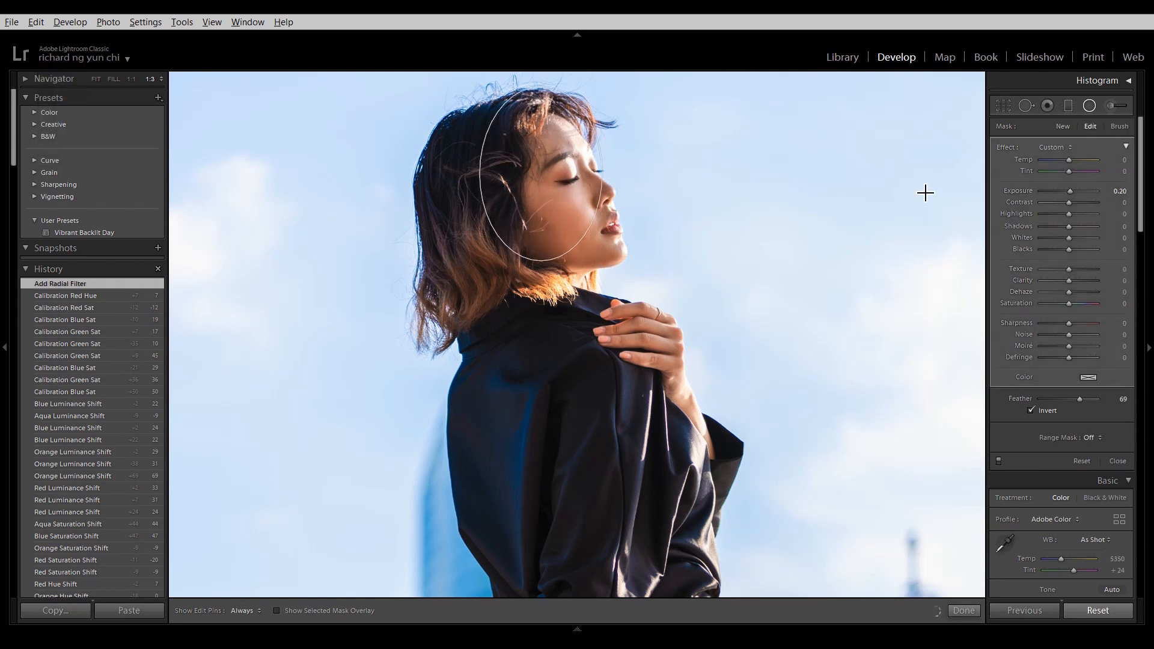
# Add a second radial filter with exposure 0.20 over the lower face and neck, and return to the whole photo
pyautogui.click(1062, 126)
pyautogui.moveTo(561, 225); pyautogui.dragTo(625, 319)
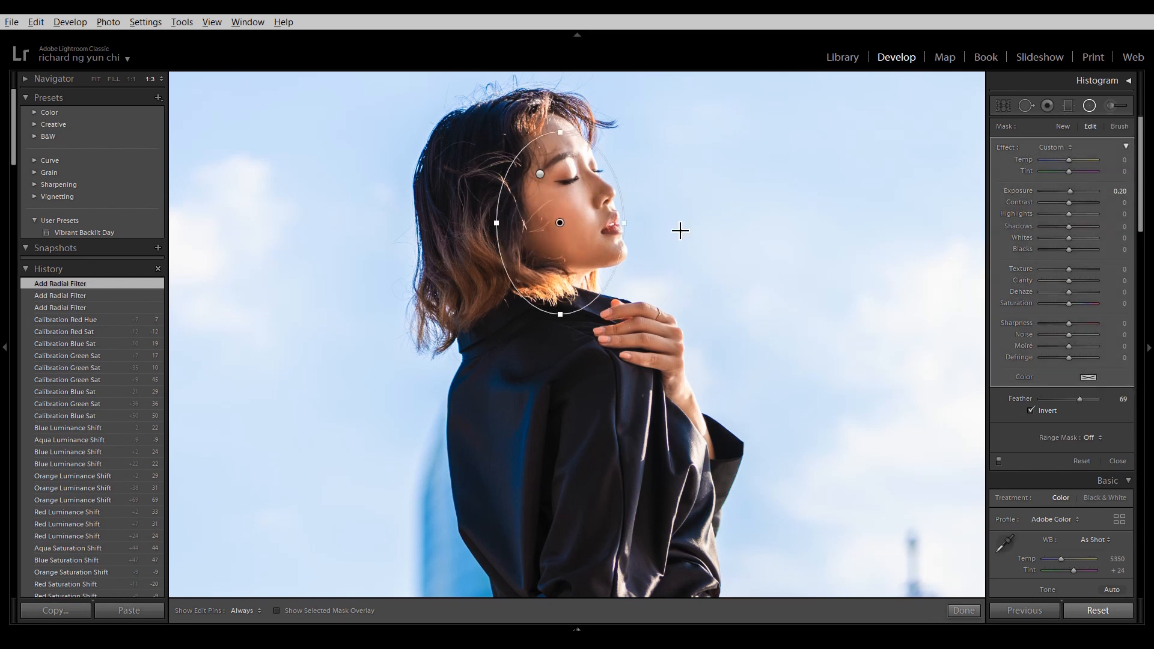
pyautogui.click(1088, 106)
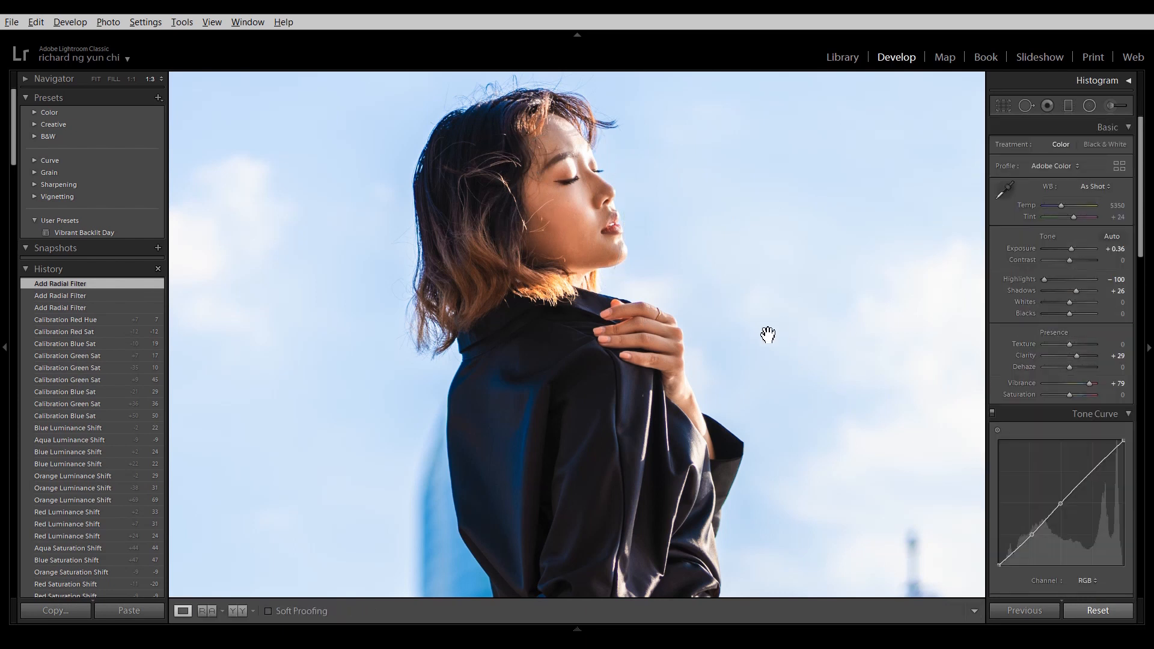
pyautogui.click(794, 338)
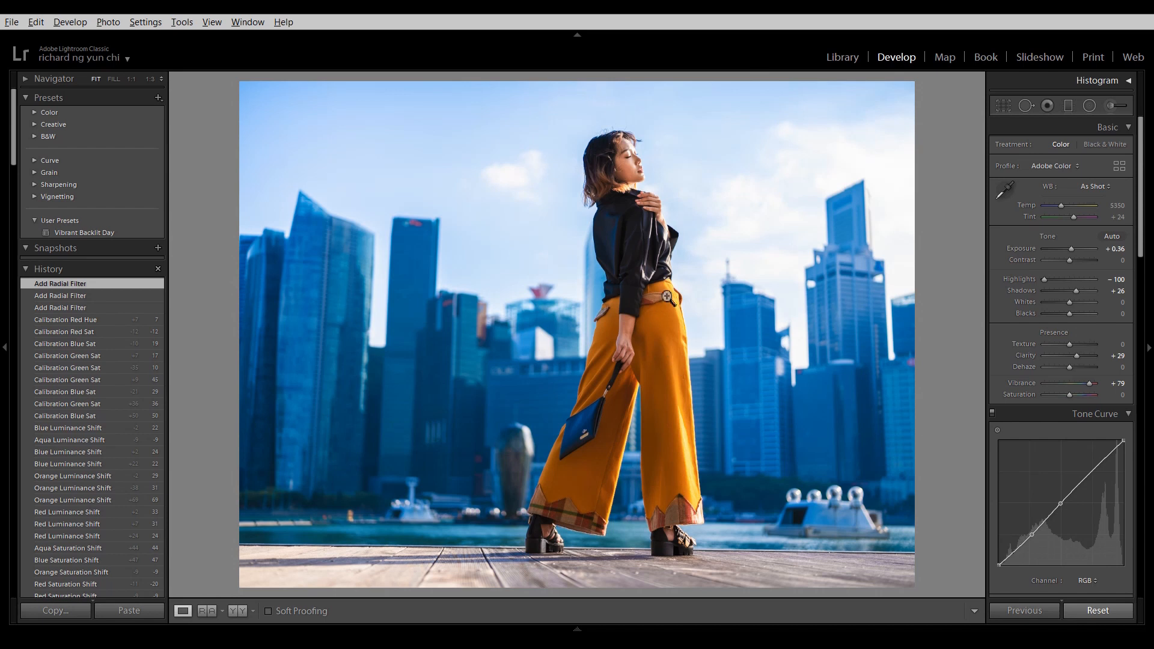
# Reset the exposure of the lower face radial filter to 0 and set its shadows to 20
pyautogui.click(630, 150)
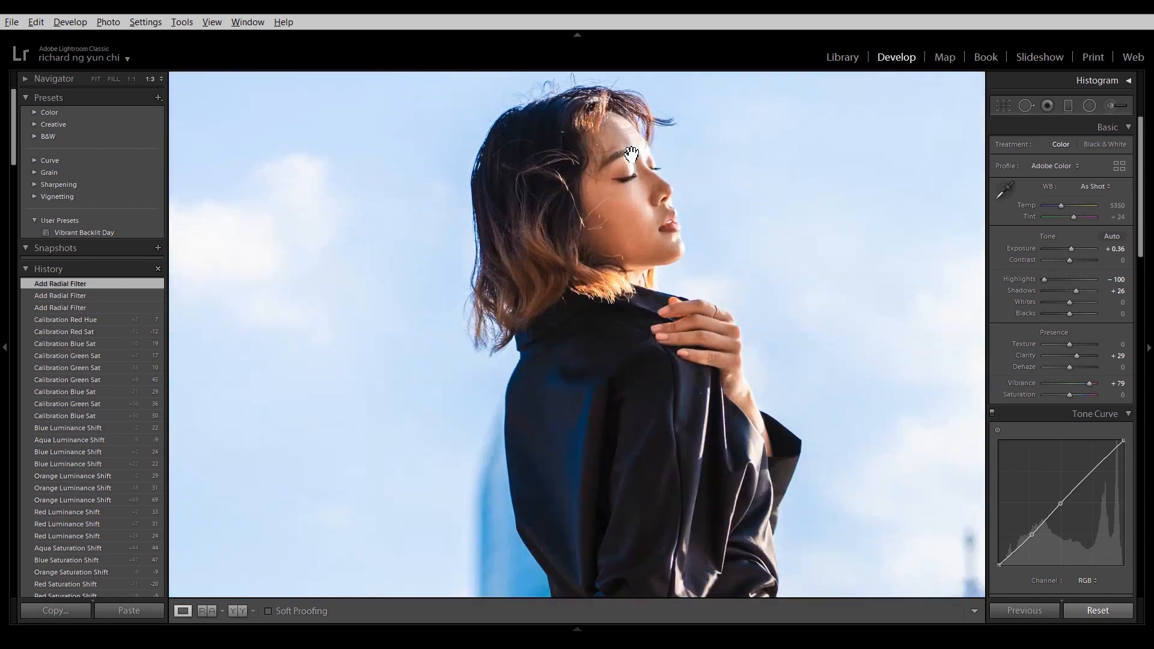
pyautogui.click(1090, 105)
pyautogui.click(618, 221)
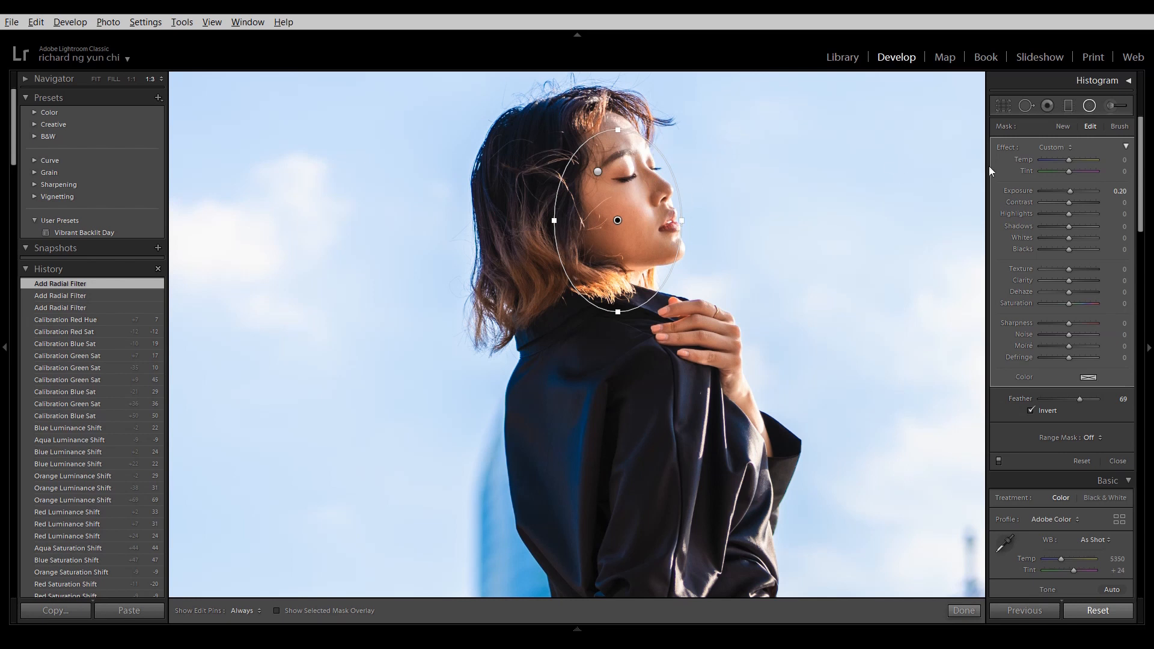
pyautogui.doubleClick(1015, 190)
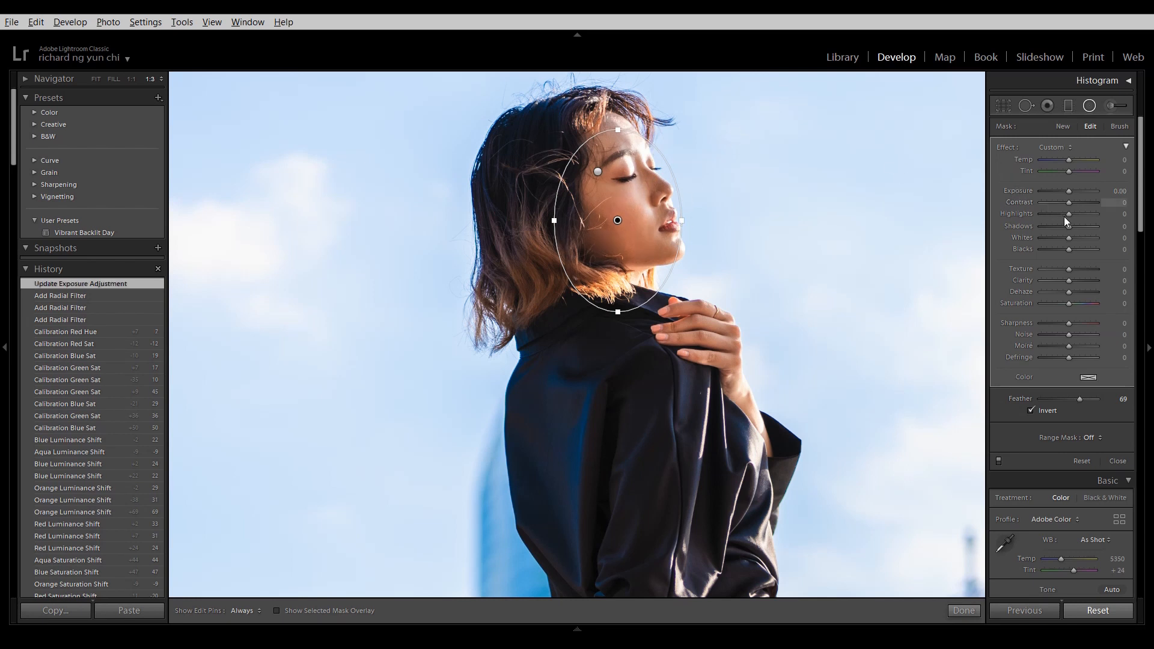
pyautogui.moveTo(1069, 226); pyautogui.dragTo(1076, 228)
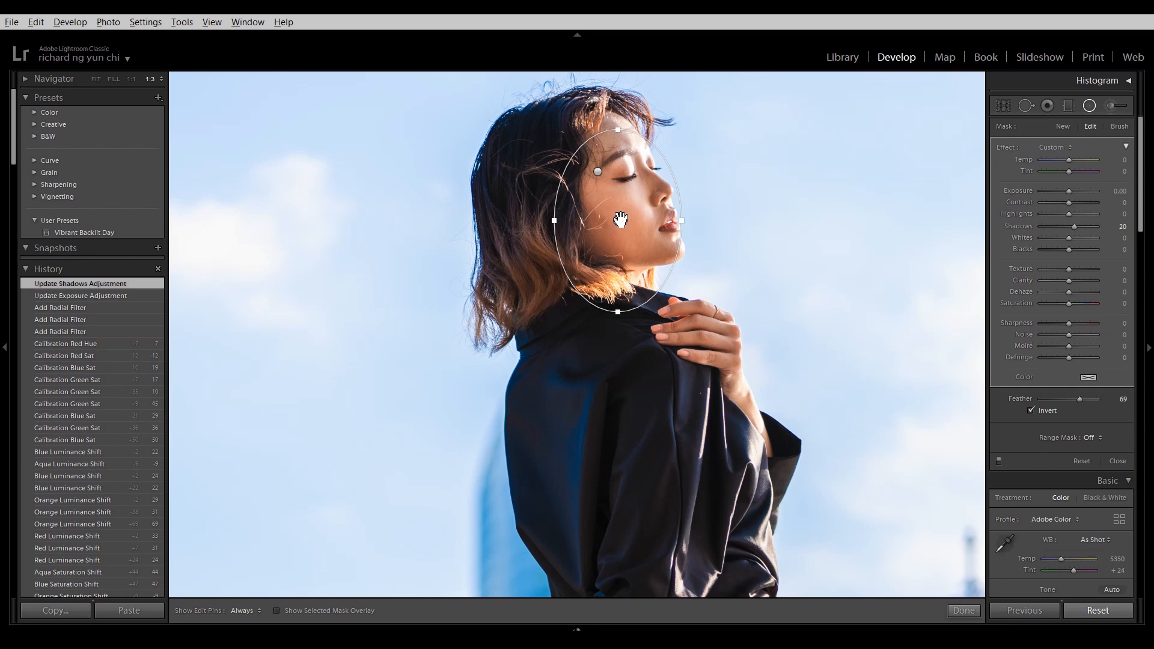
pyautogui.moveTo(621, 220)
pyautogui.click(1097, 110)
pyautogui.moveTo(696, 430); pyautogui.dragTo(718, 239)
pyautogui.moveTo(707, 467); pyautogui.dragTo(706, 395)
pyautogui.click(706, 391)
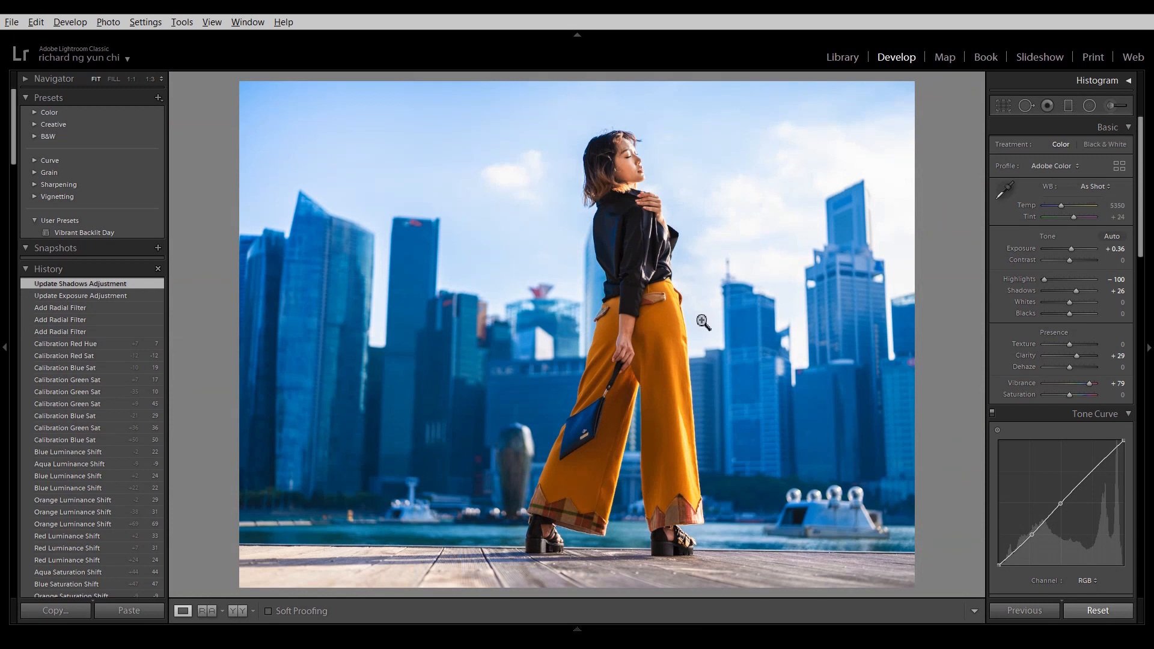
# Add a radial filter with exposure 0.20 around the orange trousers, centre it over the legs, and set its feather to 50
pyautogui.click(1088, 106)
pyautogui.moveTo(641, 347); pyautogui.dragTo(788, 532)
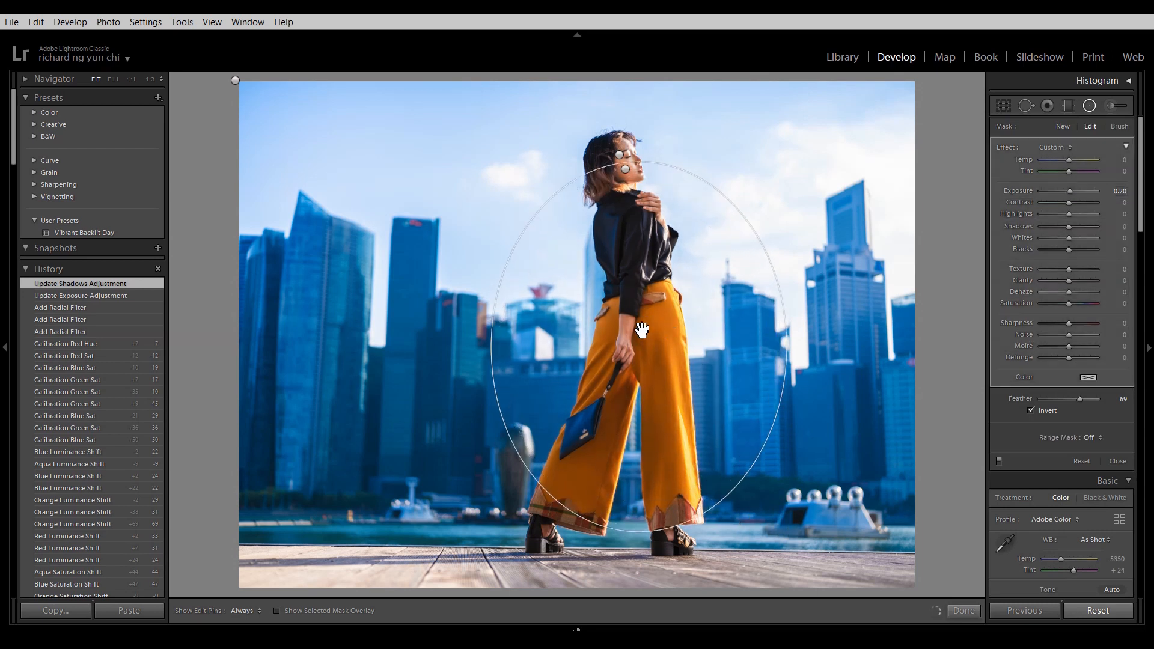
pyautogui.moveTo(644, 343); pyautogui.dragTo(642, 401)
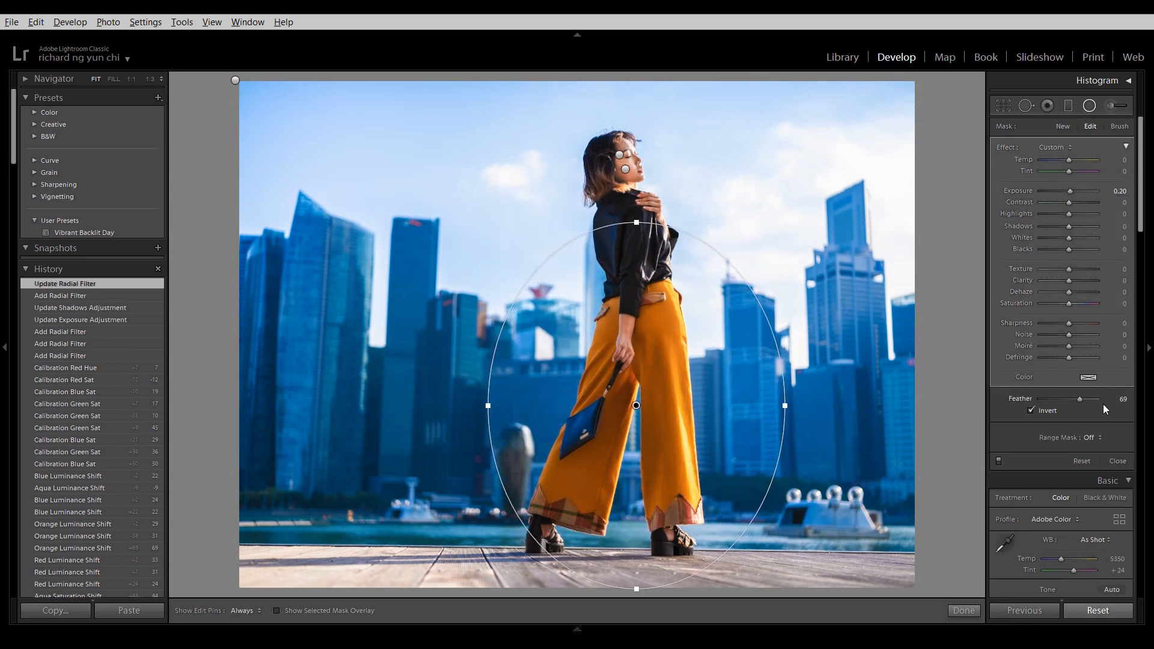
pyautogui.moveTo(1077, 398); pyautogui.dragTo(1058, 399)
pyautogui.press('o')
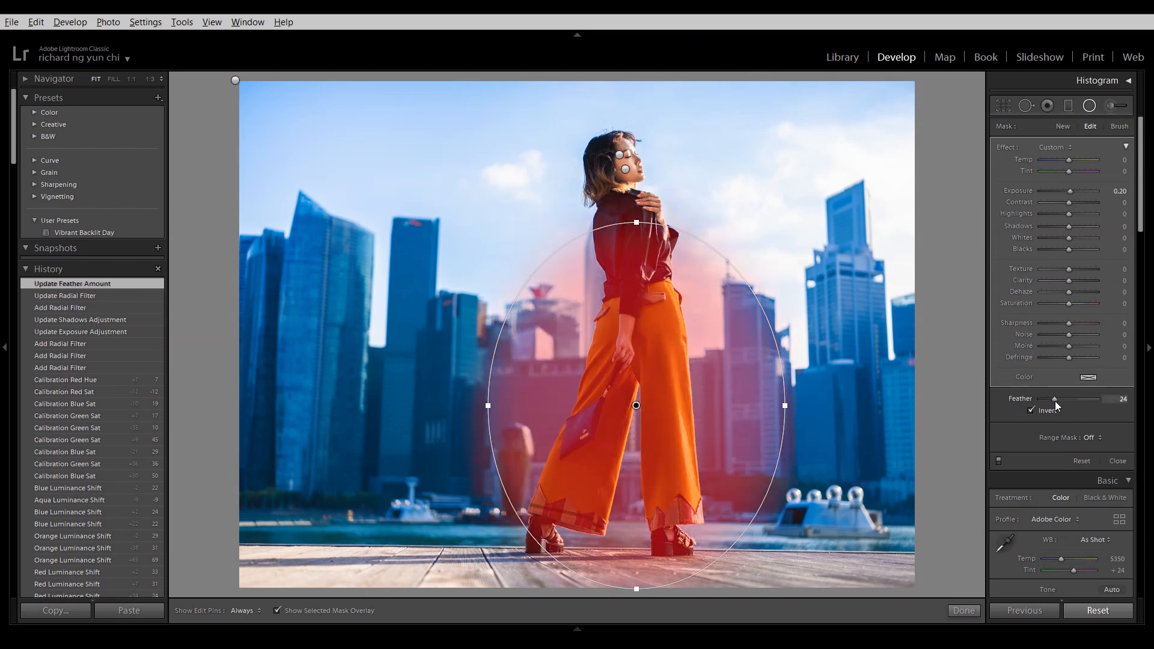
pyautogui.moveTo(1062, 400); pyautogui.dragTo(1068, 398)
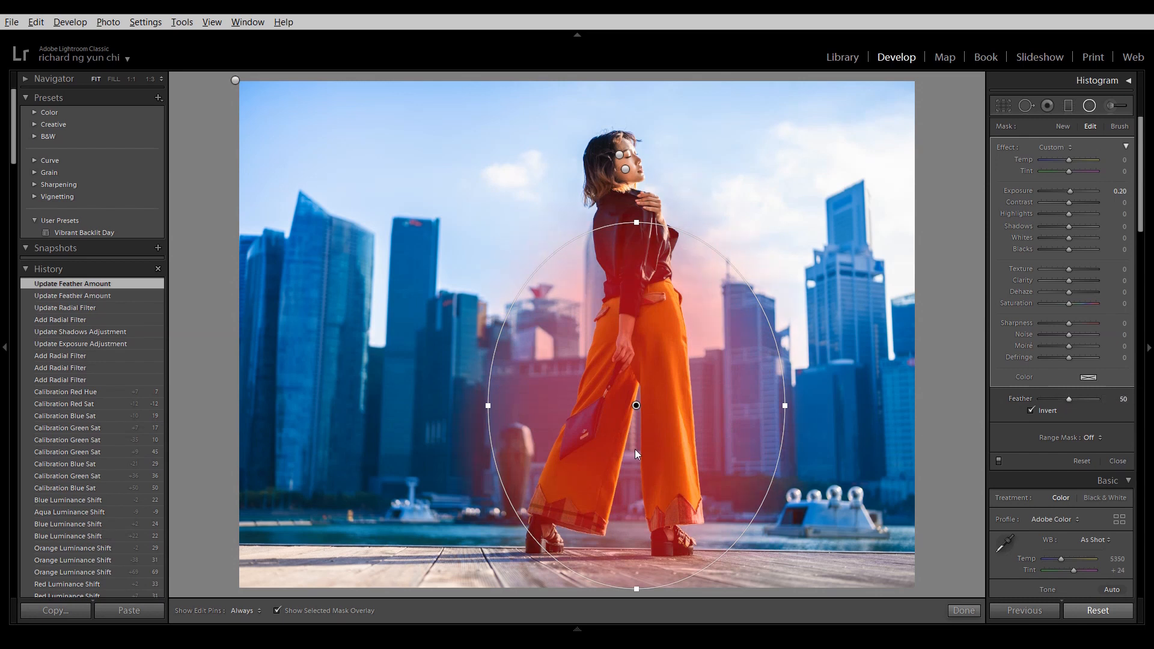
pyautogui.moveTo(641, 408)
pyautogui.mouseDown()
pyautogui.moveTo(636, 425)
pyautogui.moveTo(634, 416)
pyautogui.mouseUp()
# Restrict the trousers' radial filter with a color range mask sampled from the orange fabric, with its amount set to 18
pyautogui.click(1090, 437)
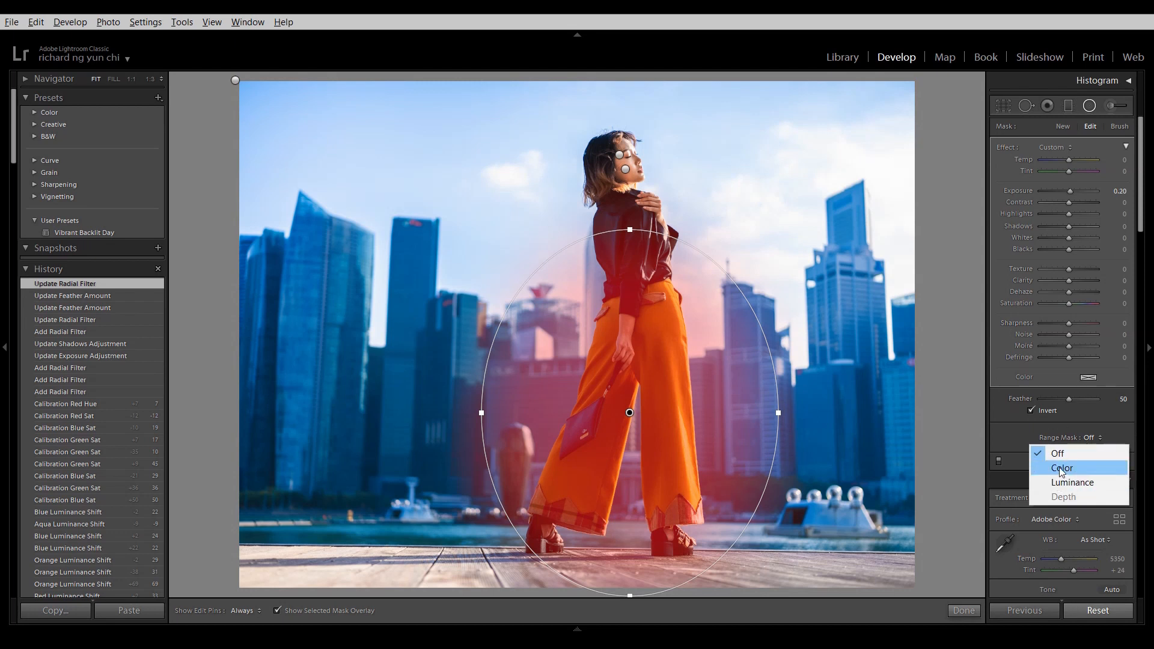
pyautogui.click(1061, 469)
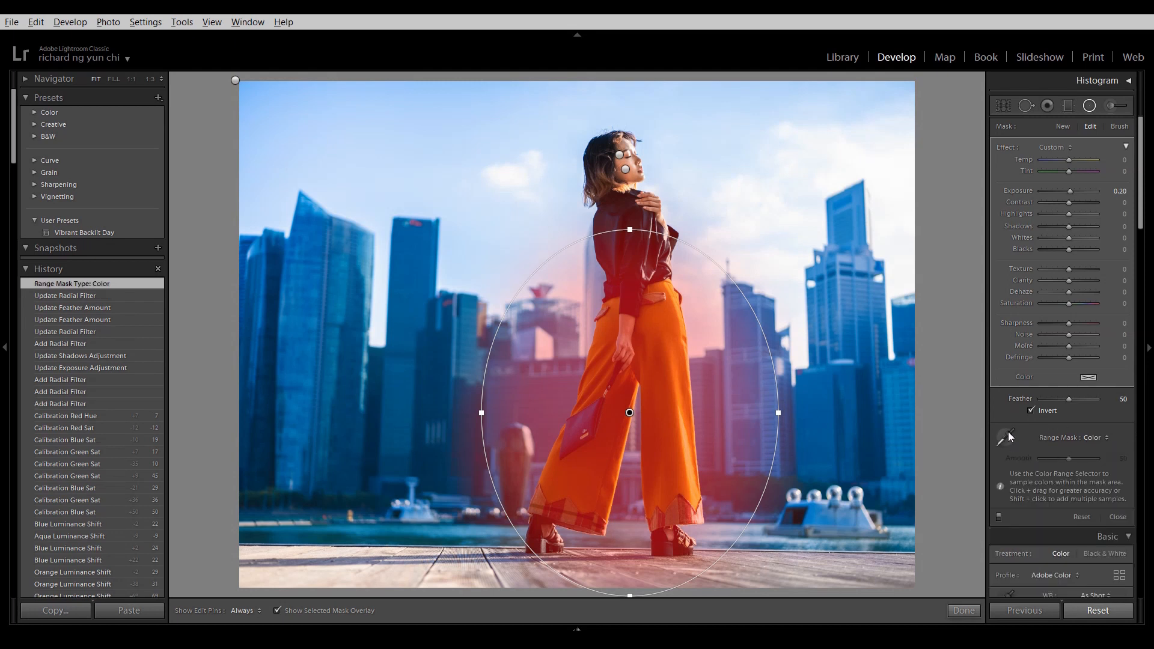
pyautogui.click(658, 324)
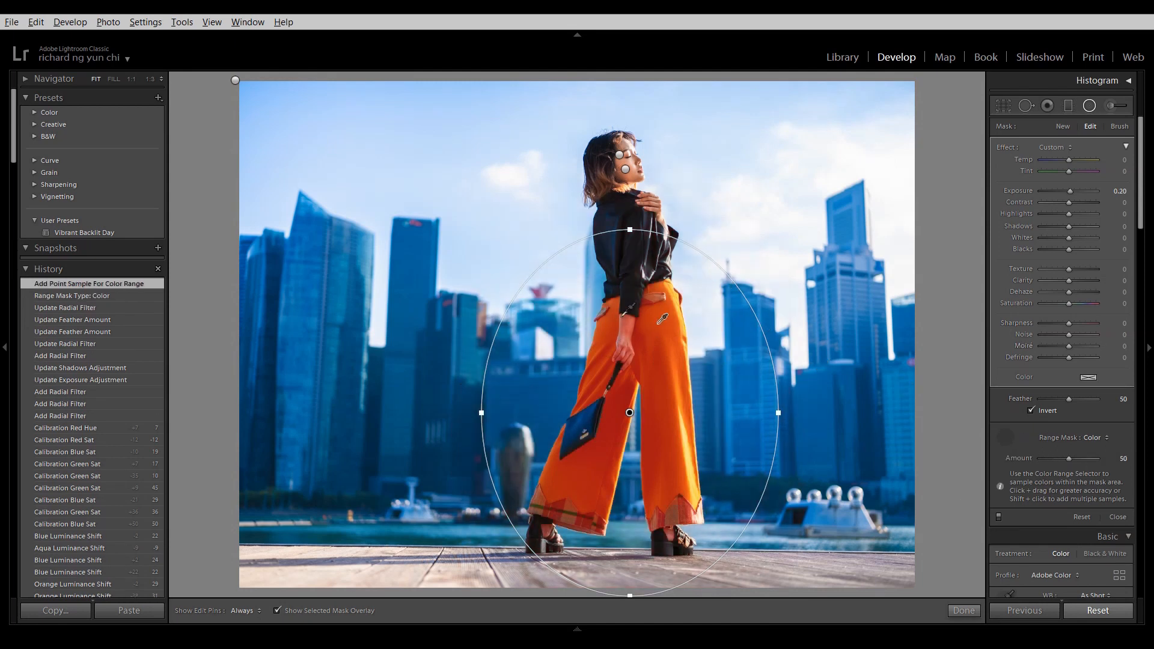
pyautogui.moveTo(1067, 459); pyautogui.dragTo(1058, 458)
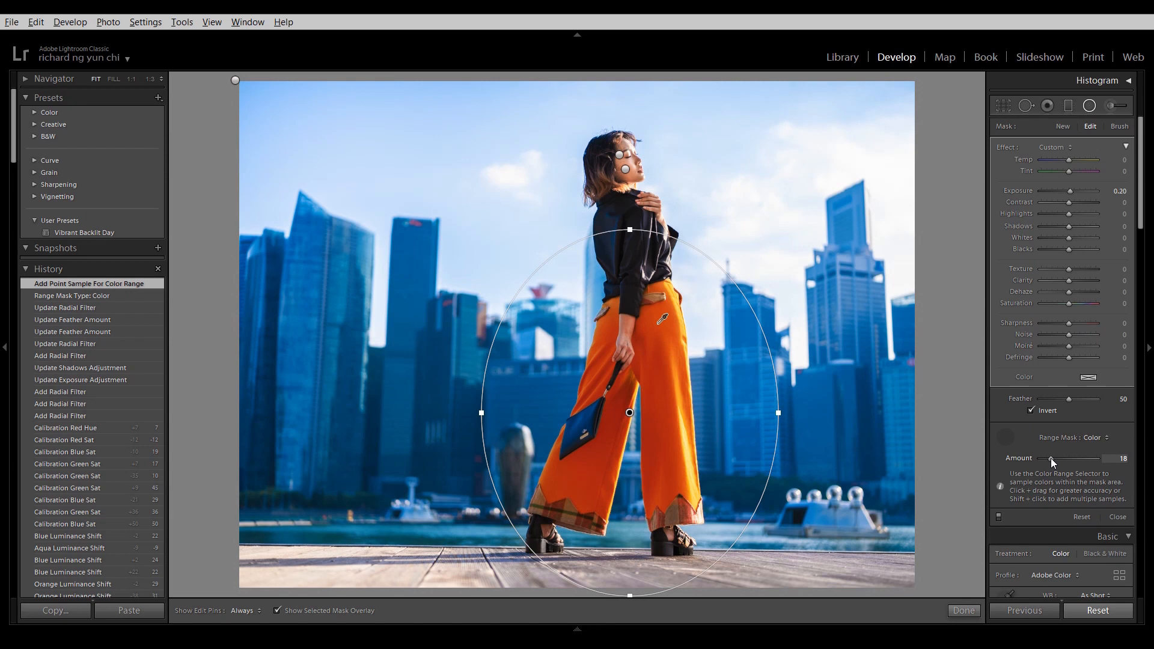
pyautogui.moveTo(1051, 460); pyautogui.dragTo(1051, 459)
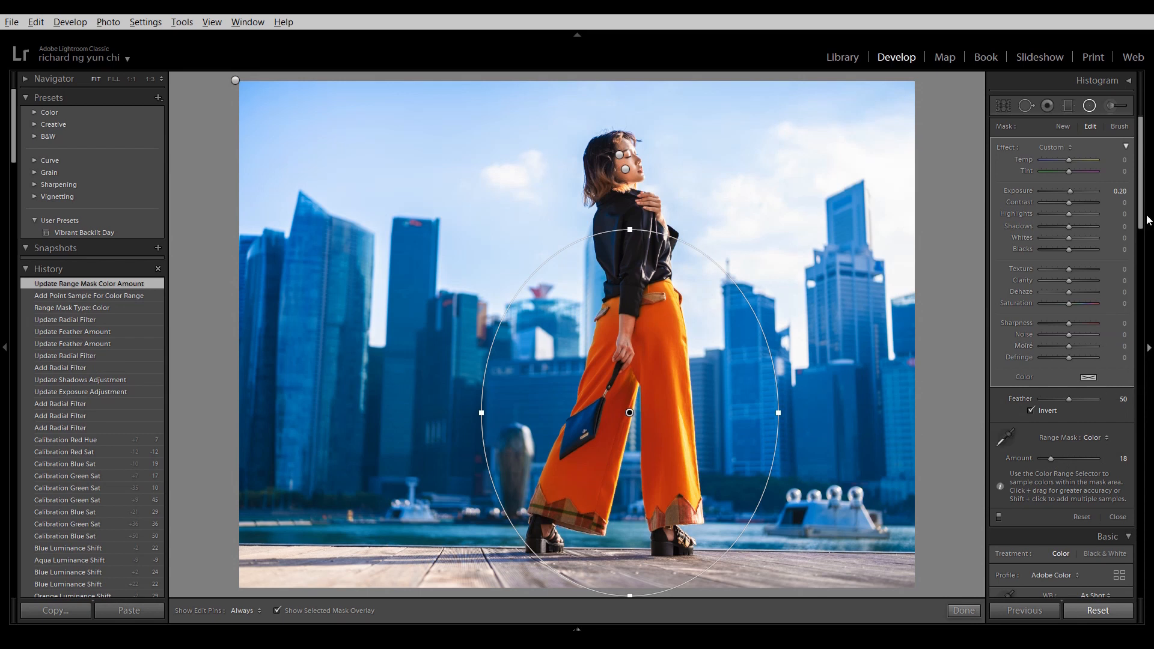
pyautogui.moveTo(1142, 214); pyautogui.dragTo(1143, 203)
pyautogui.press('o')
# Try a saturation boost on the trousers' radial filter, reset saturation to 0, and set the exposure to 0.26
pyautogui.moveTo(1046, 199); pyautogui.dragTo(1071, 189)
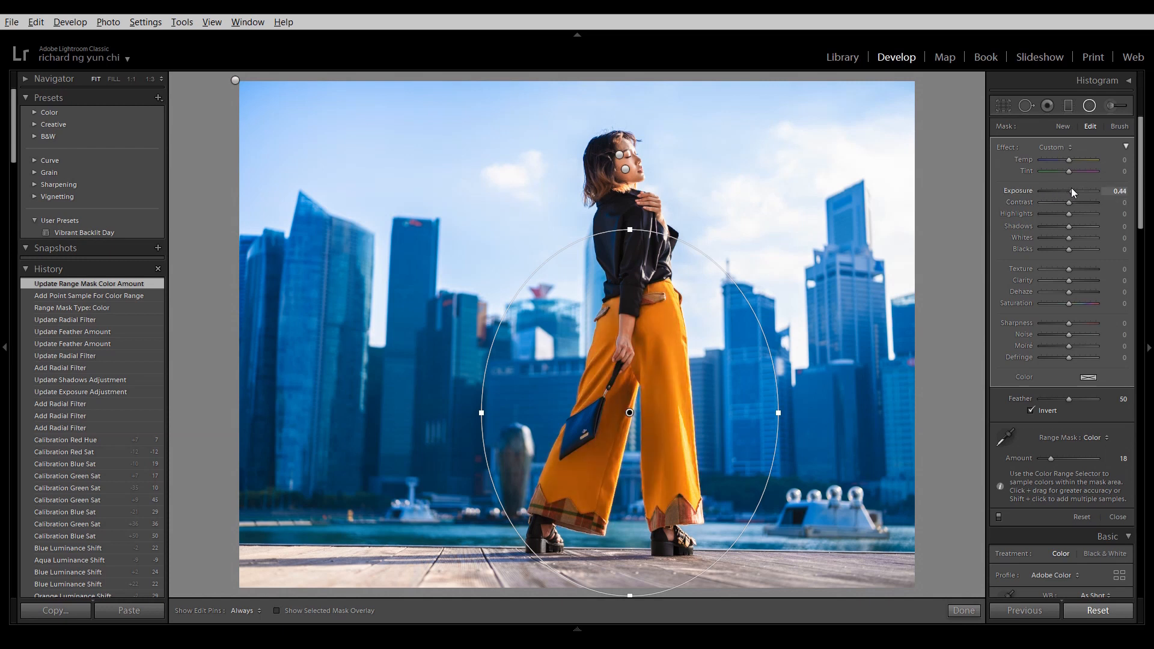
pyautogui.moveTo(1070, 303); pyautogui.dragTo(1076, 306)
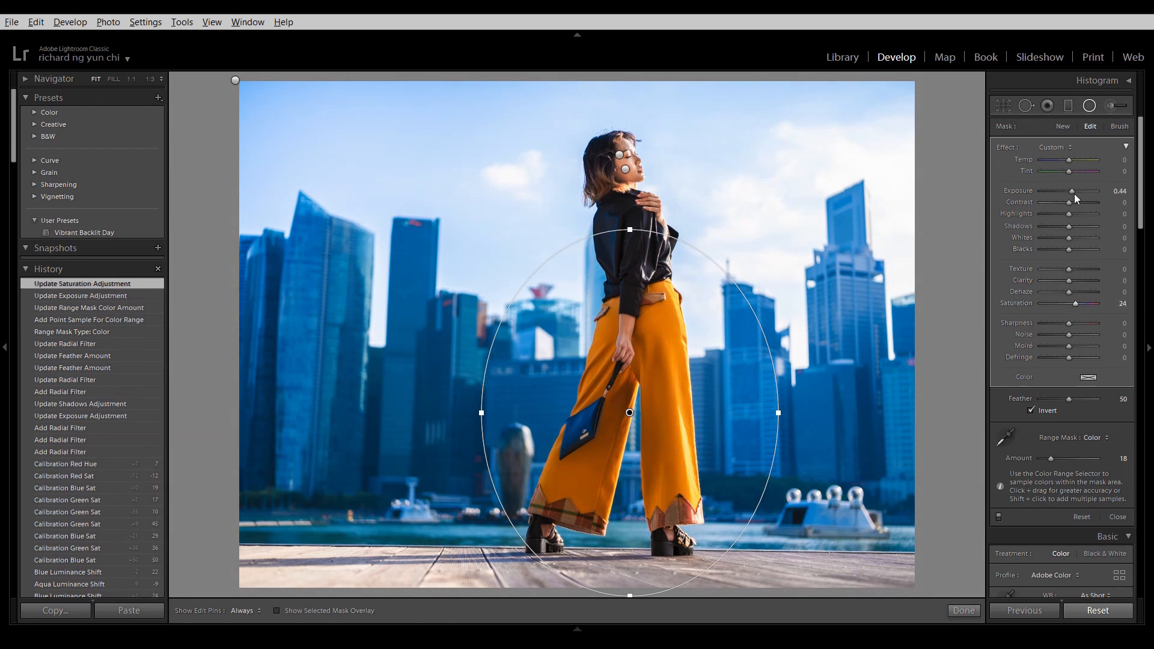
pyautogui.moveTo(1073, 190); pyautogui.dragTo(1072, 192)
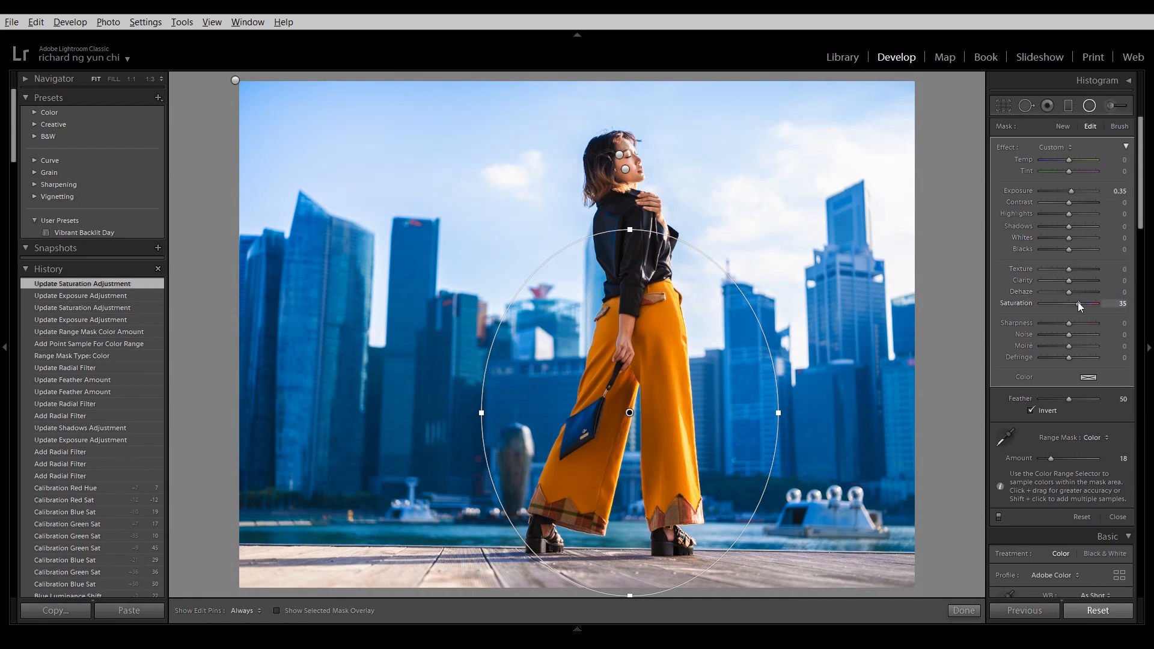
pyautogui.doubleClick(1077, 305)
pyautogui.moveTo(1070, 190); pyautogui.dragTo(1070, 194)
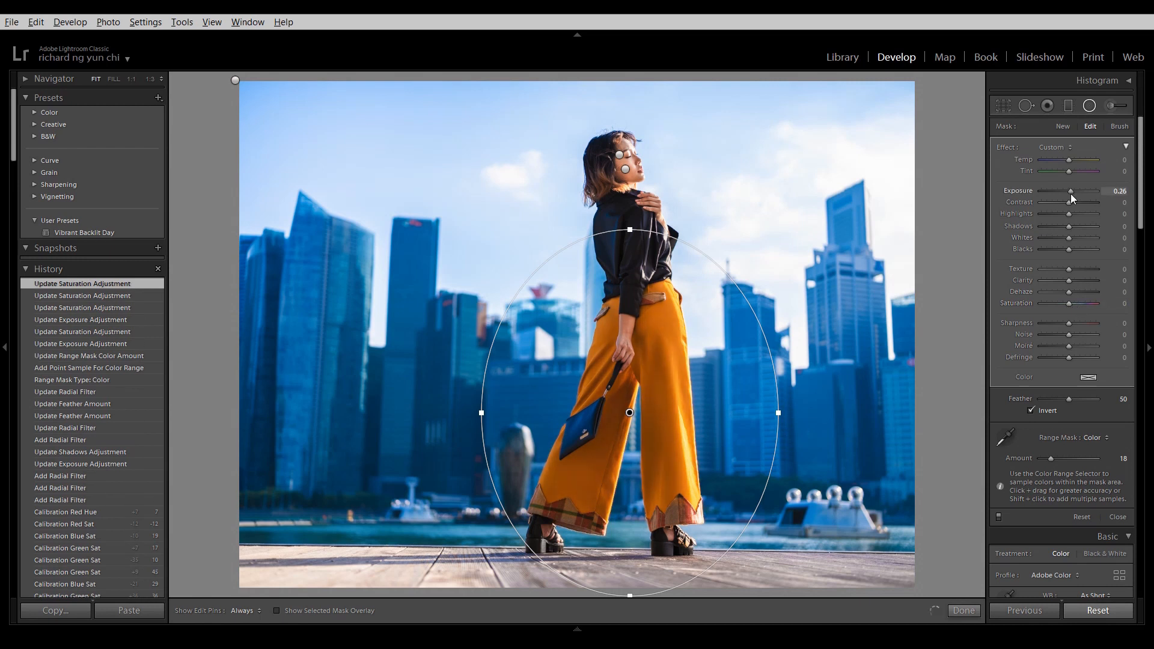
pyautogui.click(1088, 107)
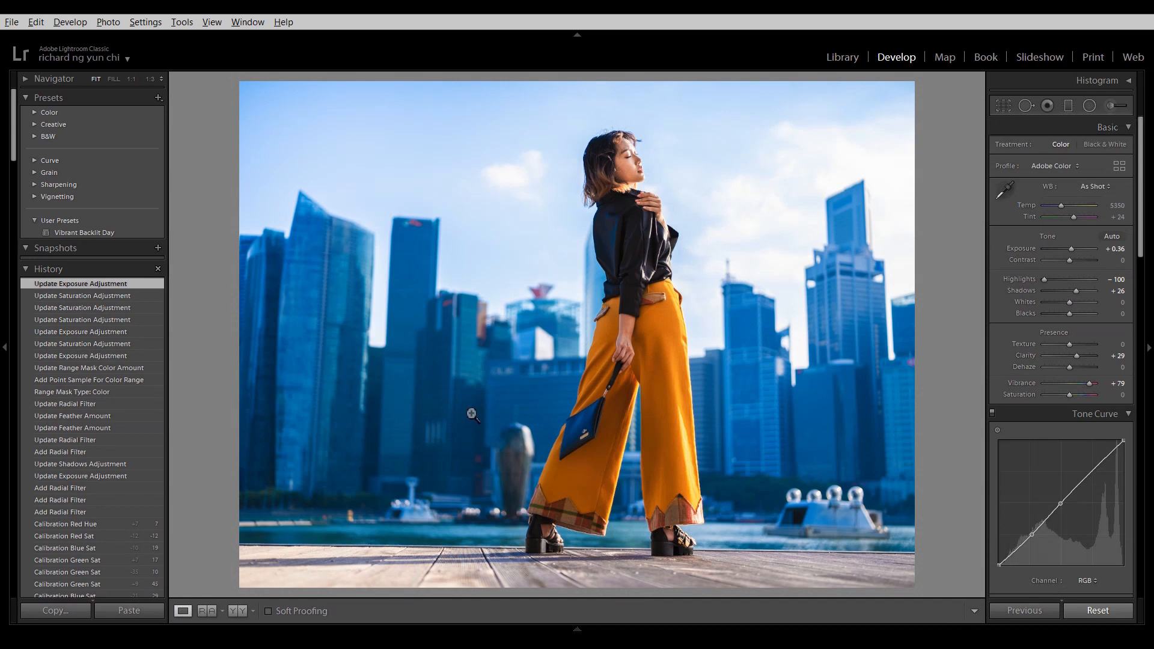
# Add a narrow radial filter with exposure 0 and clarity 50 along the back edge of the black shirt
pyautogui.click(1089, 105)
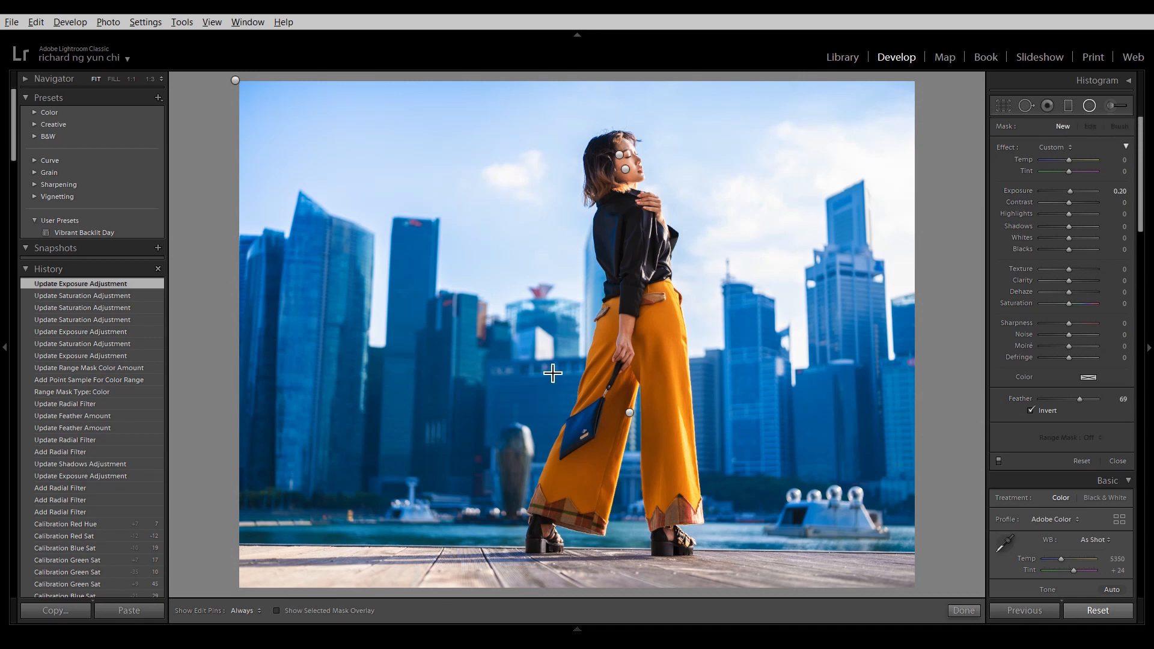
pyautogui.doubleClick(1025, 189)
pyautogui.moveTo(1073, 278); pyautogui.dragTo(1077, 280)
pyautogui.moveTo(1083, 280); pyautogui.dragTo(1085, 280)
pyautogui.moveTo(597, 235); pyautogui.dragTo(600, 315)
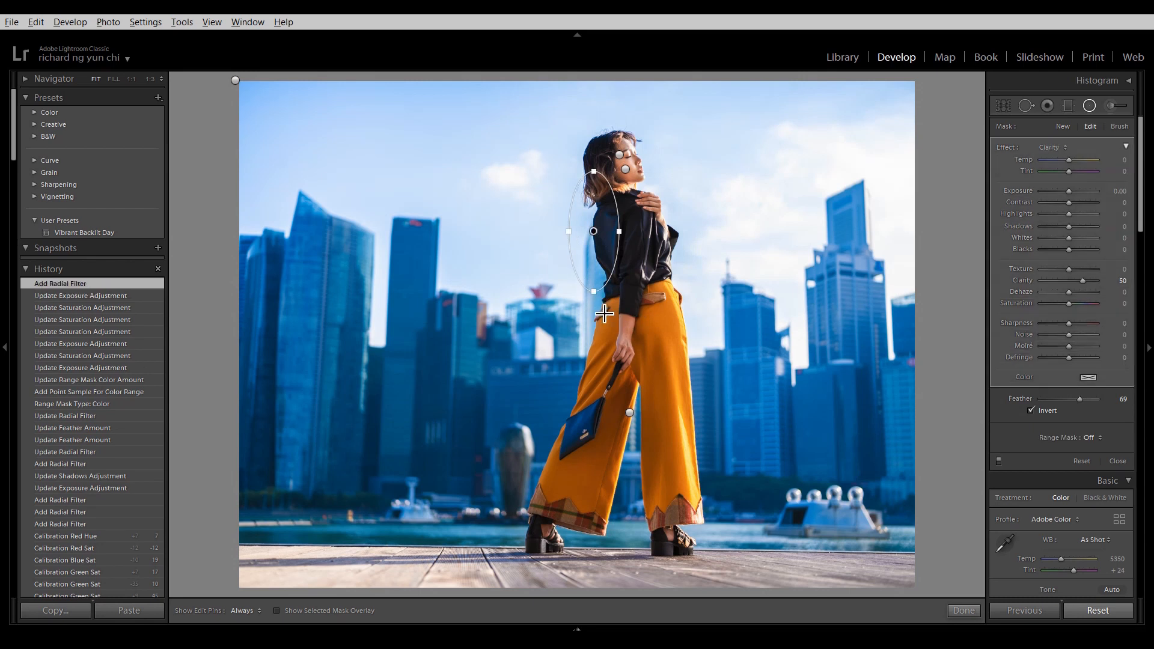
# Add more clarity 50 radial filters along the trouser edges, the hip, the front of the shirt and the back of the hair
pyautogui.moveTo(589, 358); pyautogui.dragTo(559, 465)
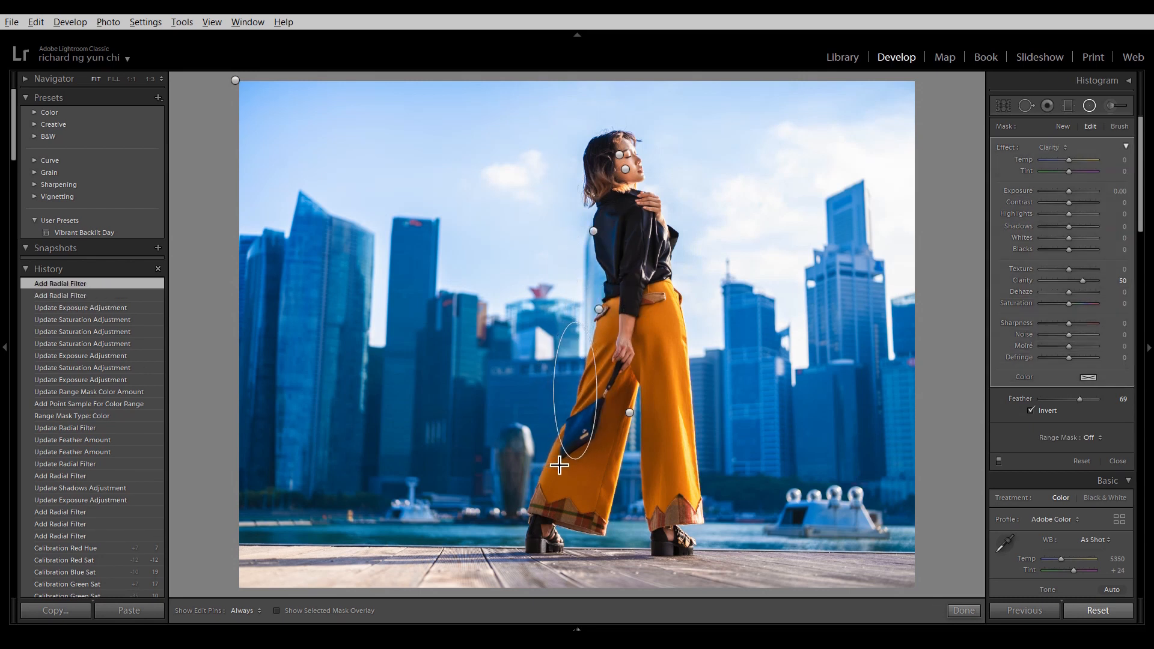
pyautogui.moveTo(586, 320); pyautogui.dragTo(603, 327)
pyautogui.moveTo(675, 266); pyautogui.dragTo(685, 331)
pyautogui.moveTo(661, 221); pyautogui.dragTo(682, 257)
pyautogui.moveTo(593, 186); pyautogui.dragTo(619, 228)
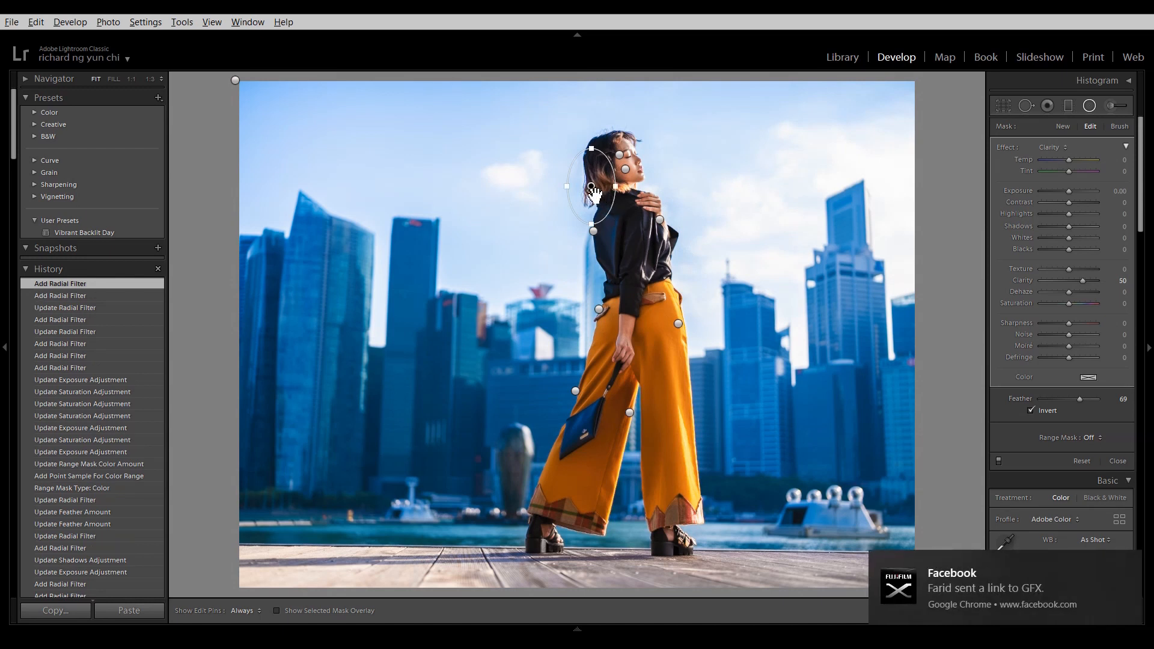
pyautogui.moveTo(591, 187); pyautogui.dragTo(590, 178)
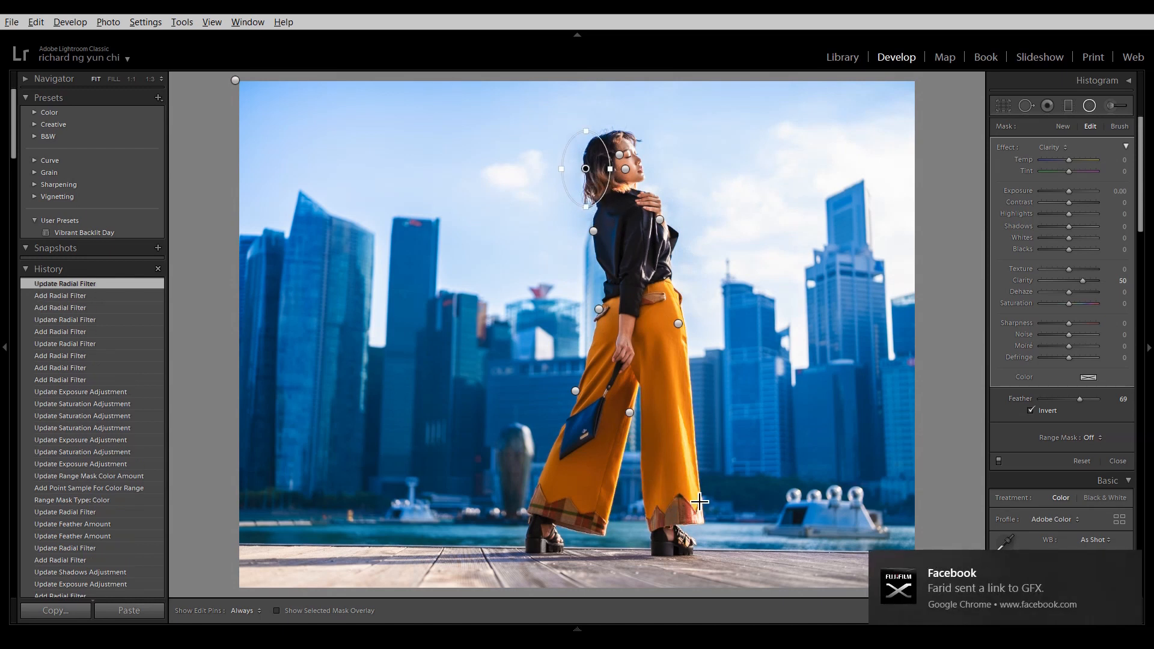
pyautogui.moveTo(700, 415); pyautogui.dragTo(734, 490)
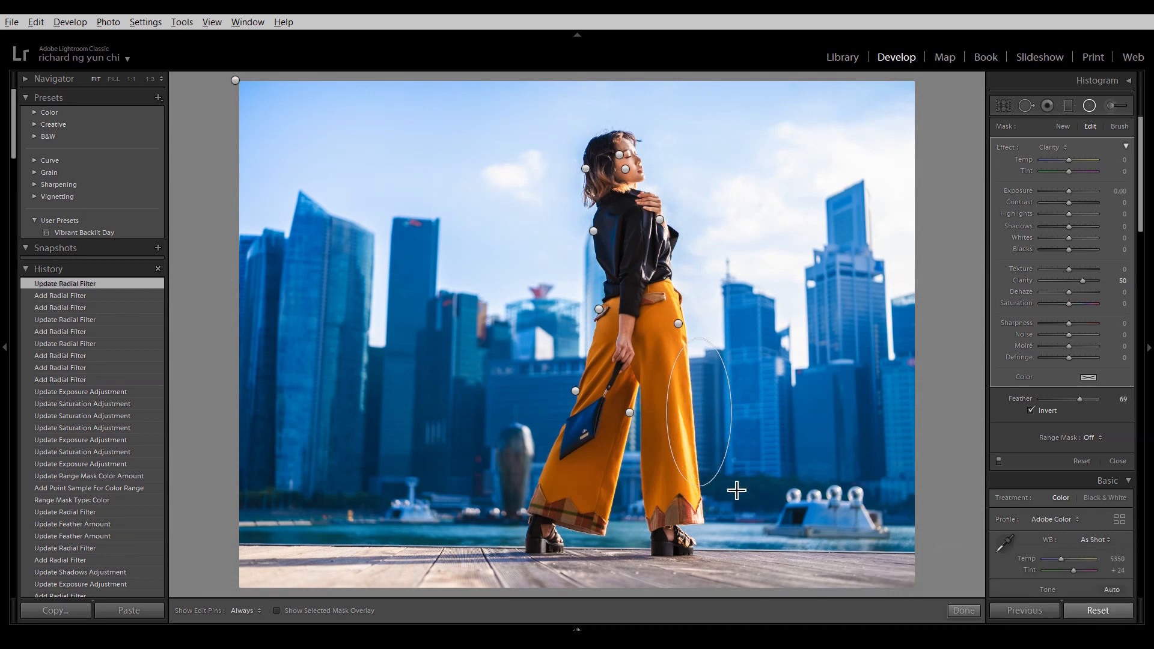
pyautogui.moveTo(697, 417); pyautogui.dragTo(696, 424)
pyautogui.click(1117, 462)
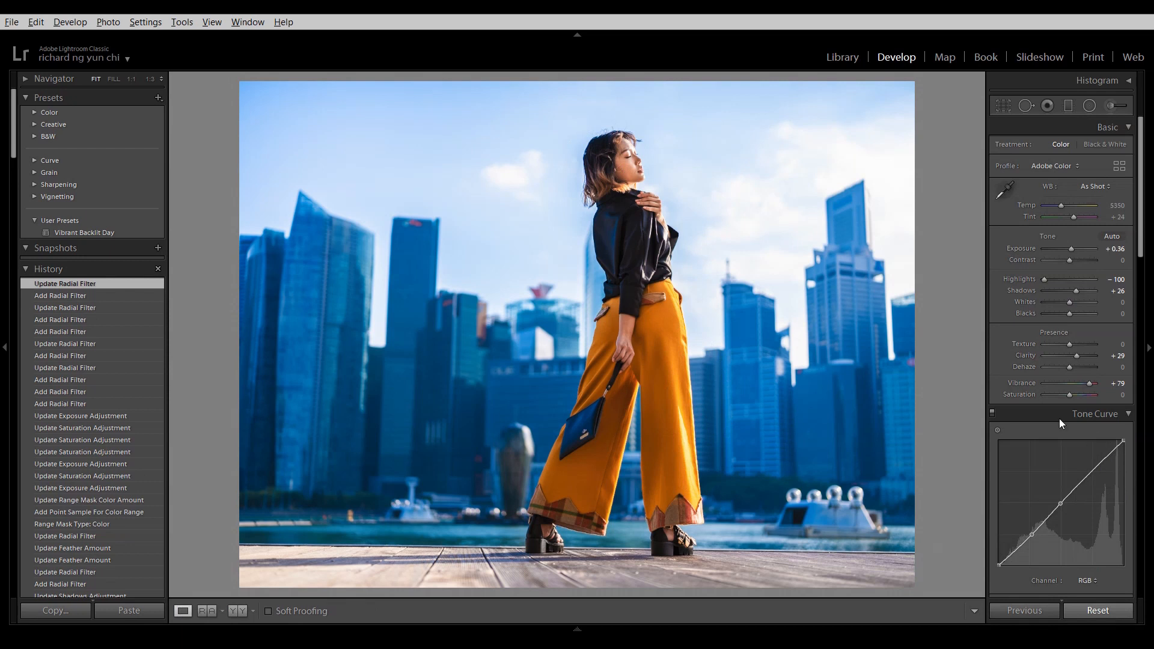
pyautogui.click(691, 183)
pyautogui.moveTo(691, 183); pyautogui.dragTo(706, 325)
pyautogui.moveTo(804, 317); pyautogui.dragTo(919, 194)
pyautogui.click(757, 392)
# Straighten the photo along the waterfront line to an angle of -0.74 and finish the crop
pyautogui.click(1003, 107)
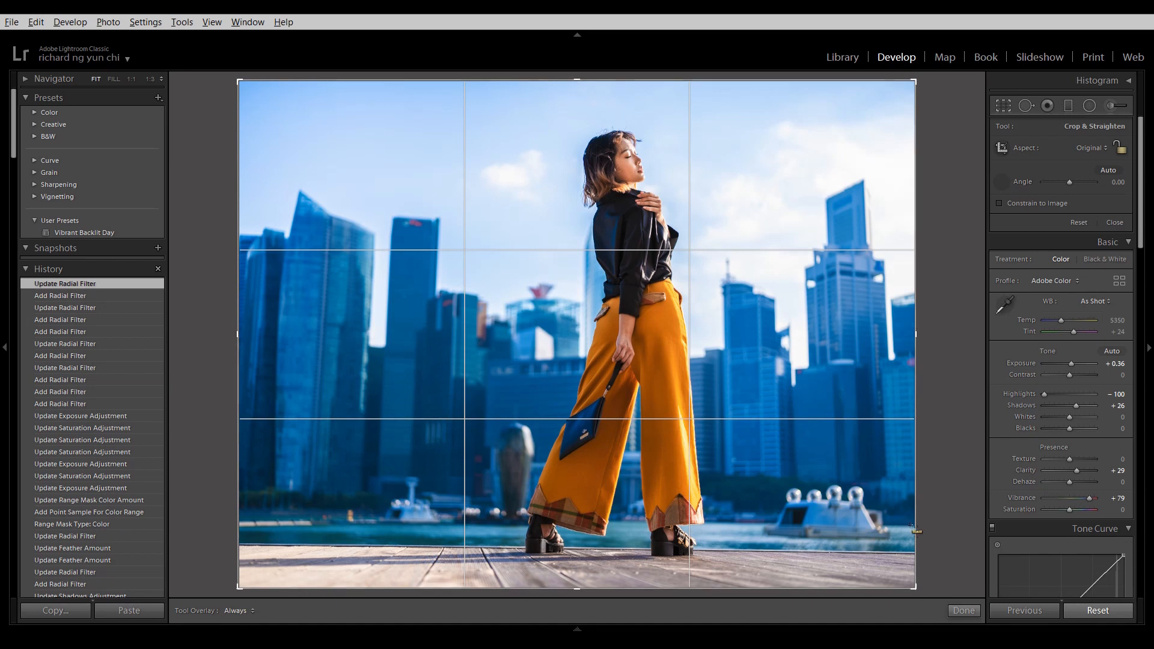
pyautogui.moveTo(870, 534); pyautogui.dragTo(222, 517)
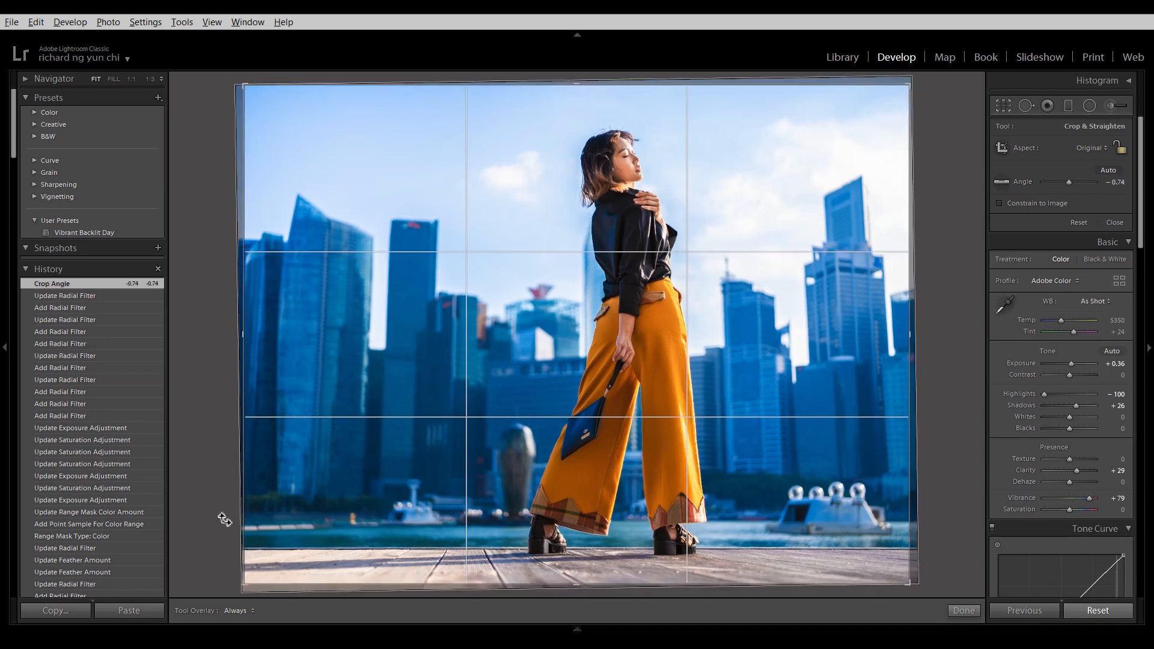
pyautogui.click(1115, 223)
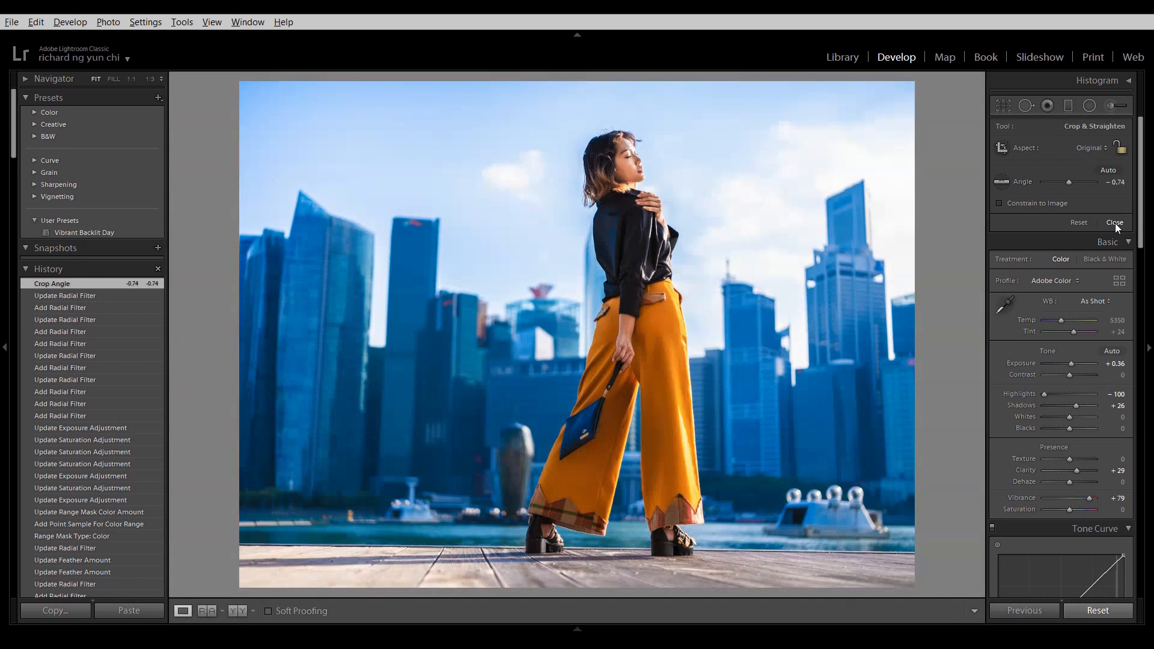